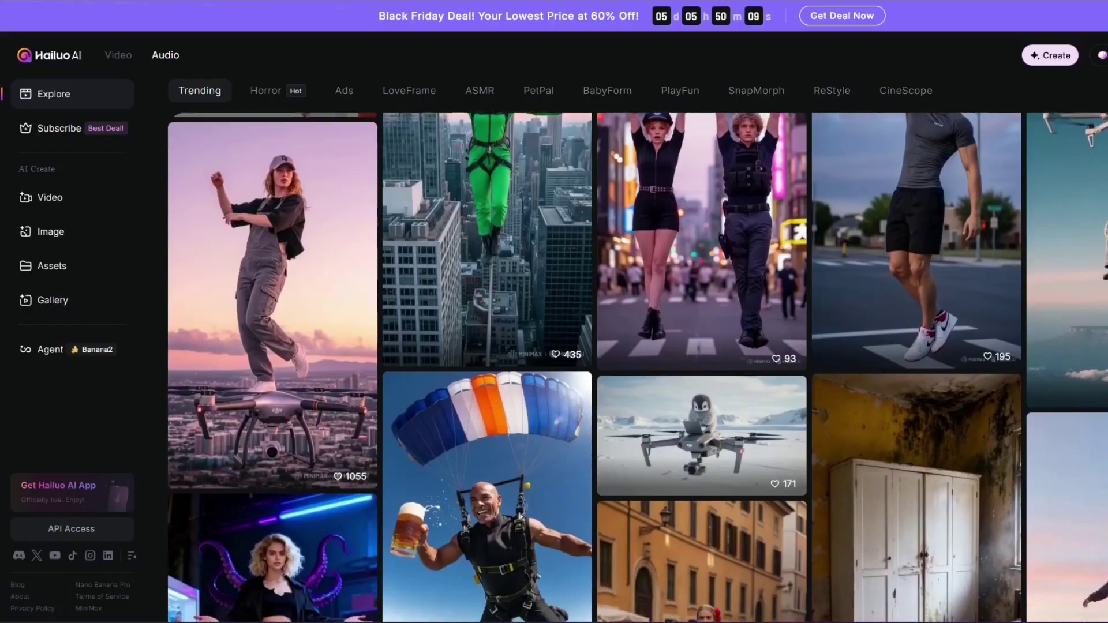
Step: Browse your own creations library and the gallery of published creations
{"action": "scroll", "coordinate": [638, 367], "scroll_direction": "down", "scroll_amount": 2}
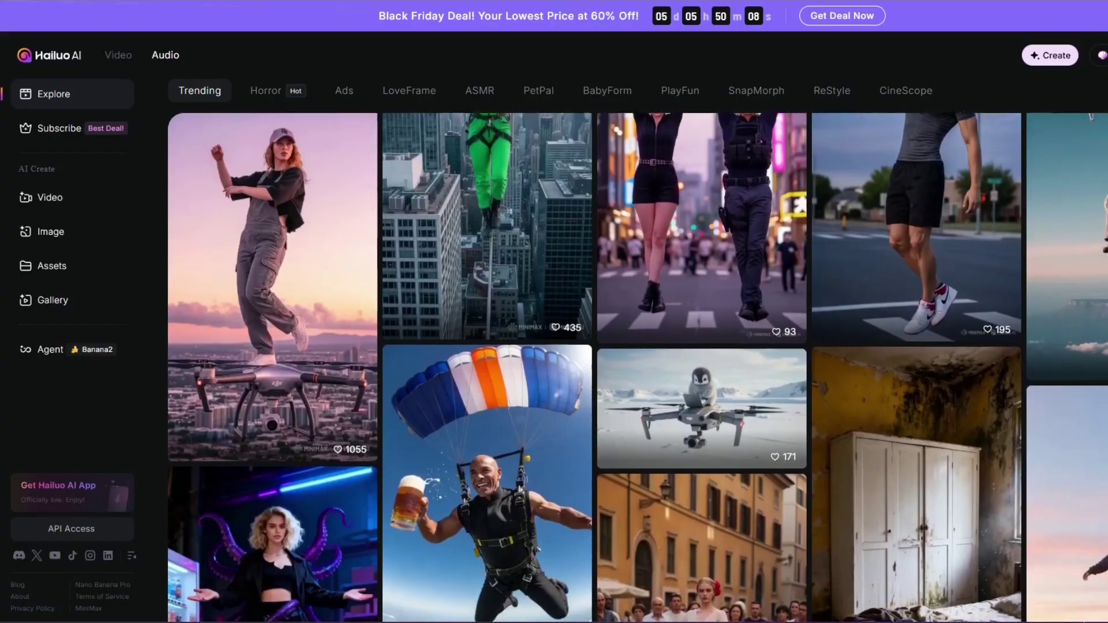
{"action": "scroll", "coordinate": [638, 367], "scroll_direction": "down", "scroll_amount": 2}
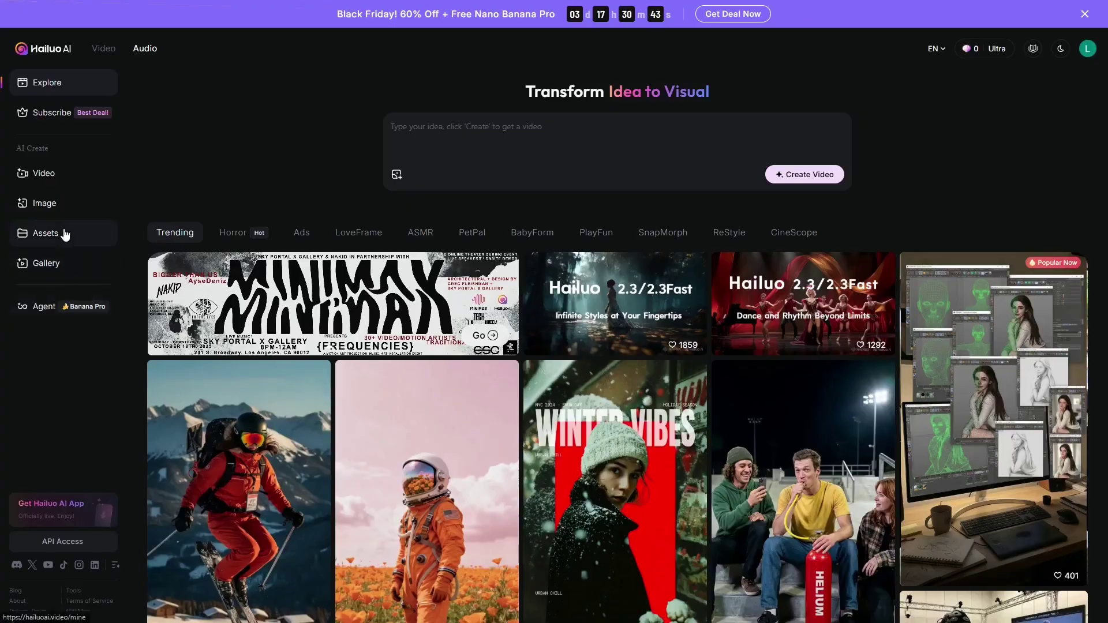
{"action": "left_click", "coordinate": [61, 232]}
{"action": "scroll", "coordinate": [1091, 127], "scroll_direction": "down", "scroll_amount": 6}
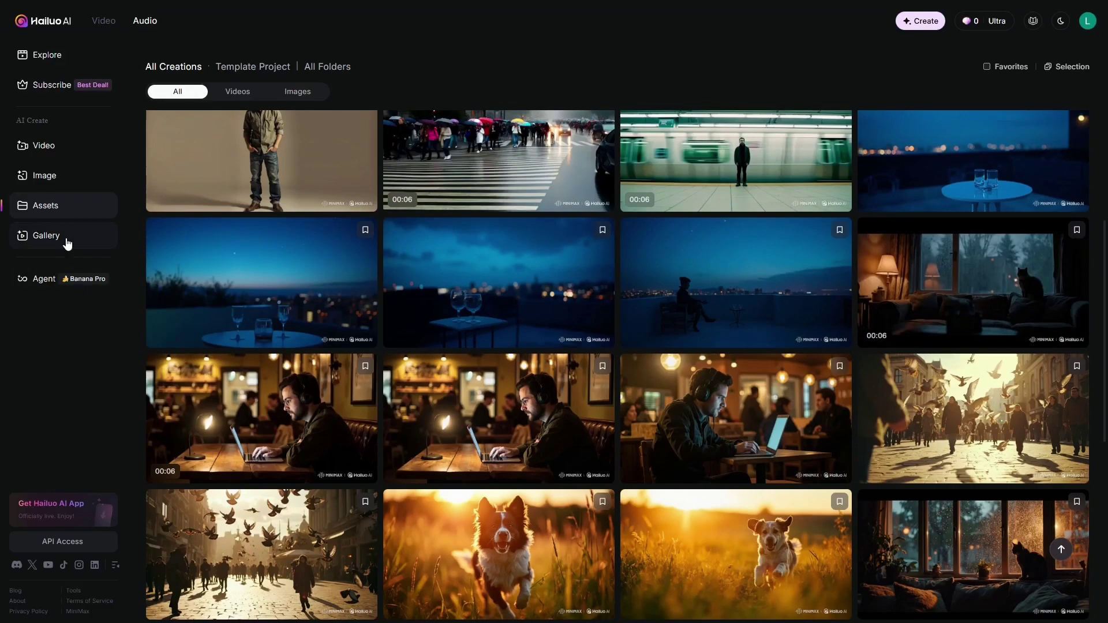
{"action": "left_click", "coordinate": [67, 242]}
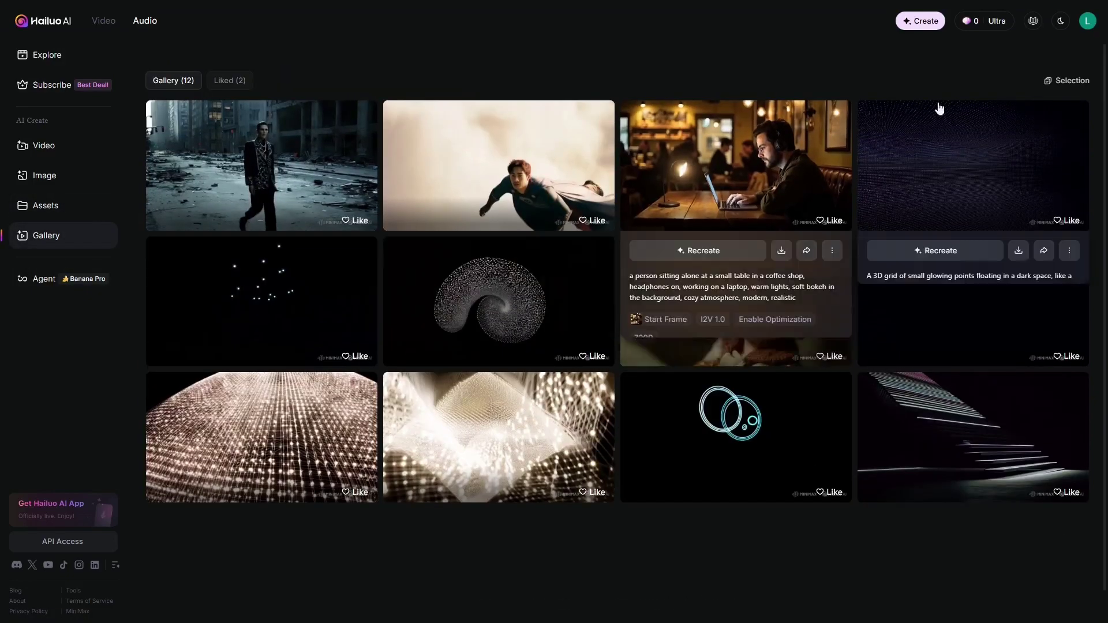
{"action": "scroll", "coordinate": [693, 173], "scroll_direction": "down", "scroll_amount": 1}
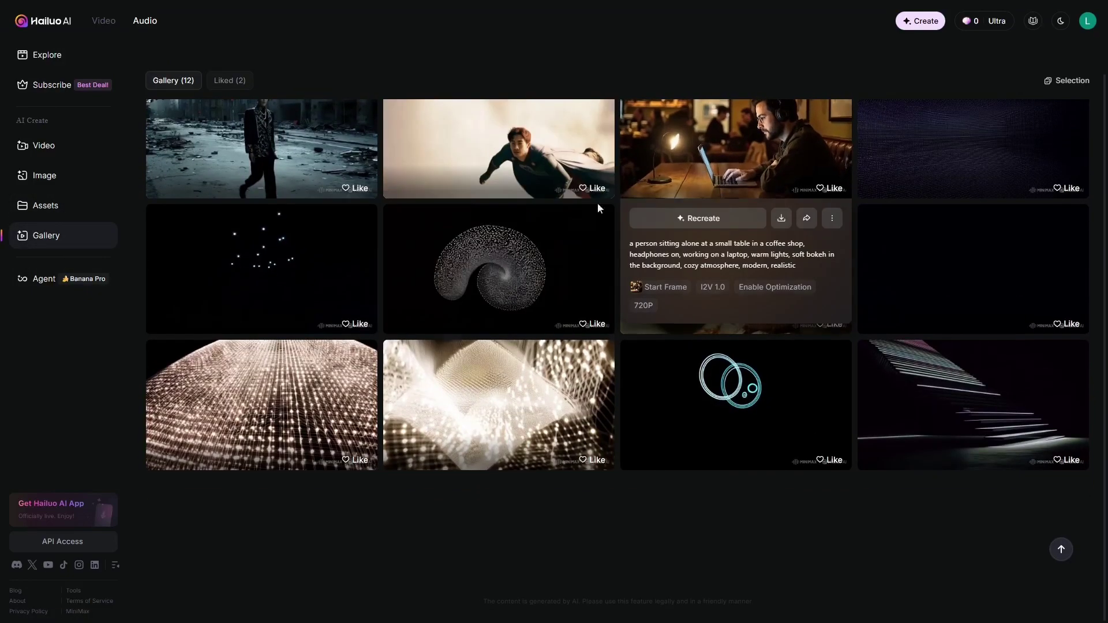
{"action": "scroll", "coordinate": [520, 173], "scroll_direction": "up", "scroll_amount": 1}
Step: View the superhero flying video in detail, then the city-walk and coffee-shop laptop videos
{"action": "left_click", "coordinate": [516, 149]}
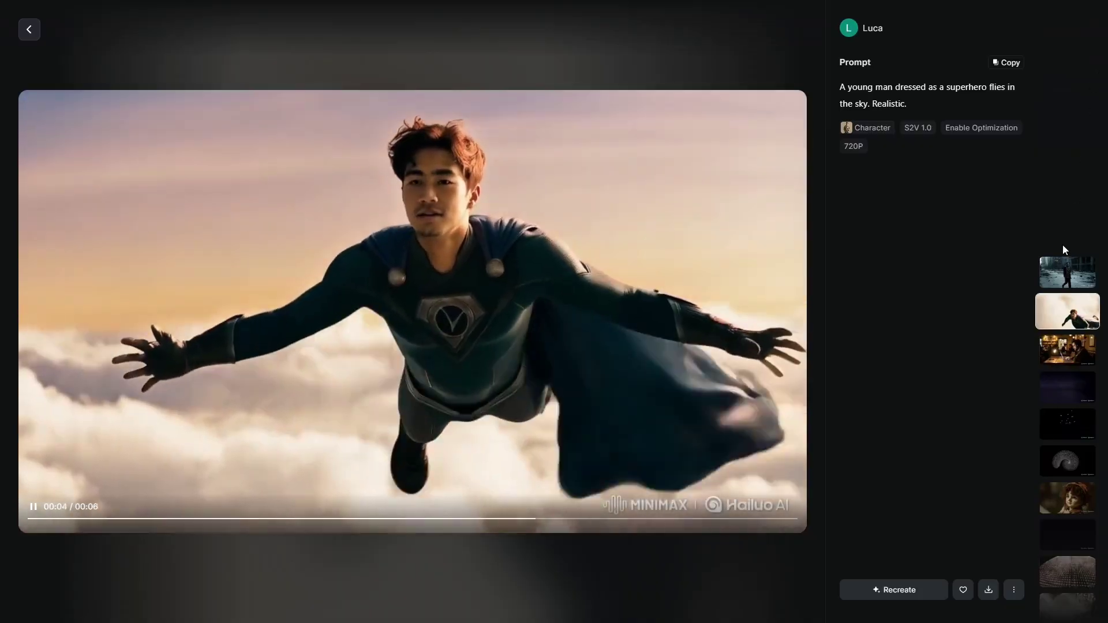
{"action": "left_click", "coordinate": [1068, 271]}
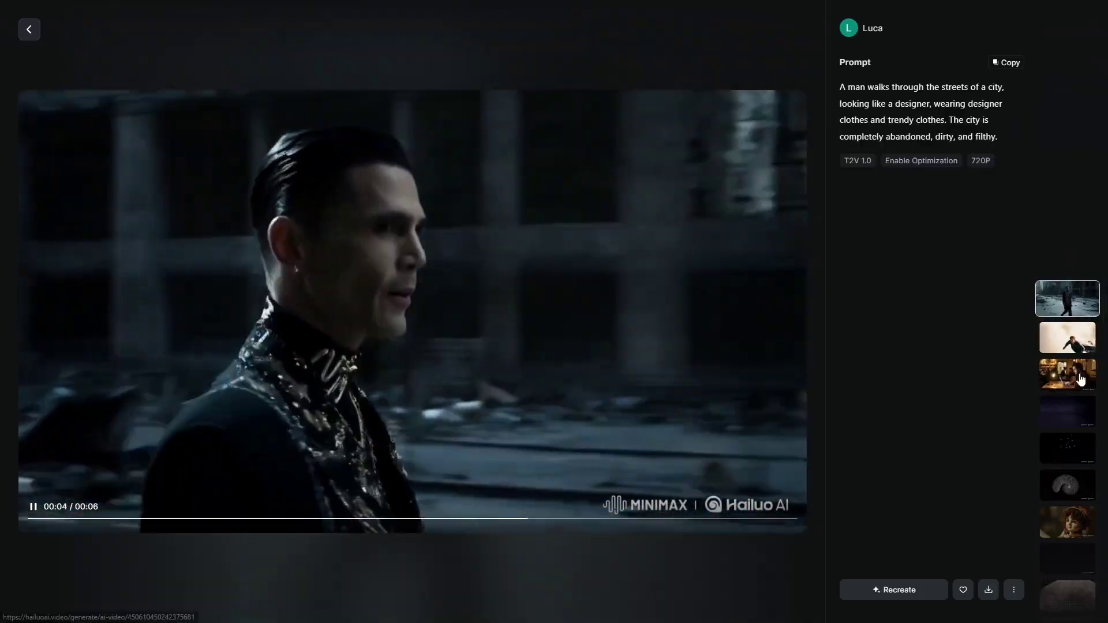
{"action": "left_click", "coordinate": [1077, 375]}
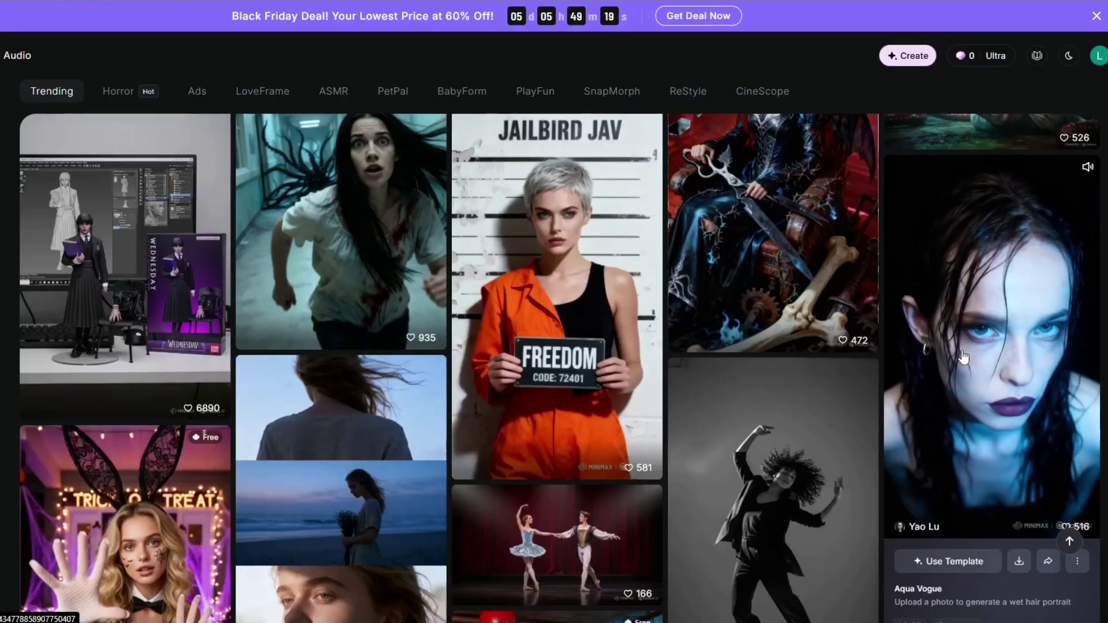
{"action": "scroll", "coordinate": [963, 358], "scroll_direction": "down", "scroll_amount": 5}
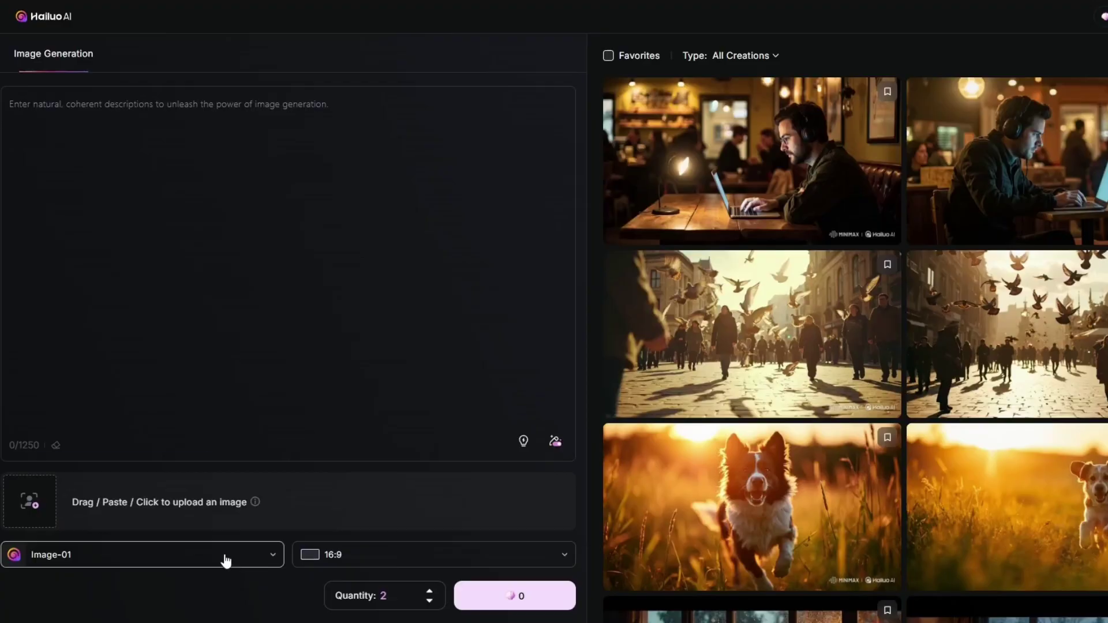
Step: Check the image settings, keeping the Image-01 model and the 16:9 aspect ratio
{"action": "left_click", "coordinate": [223, 559]}
{"action": "left_click", "coordinate": [354, 319]}
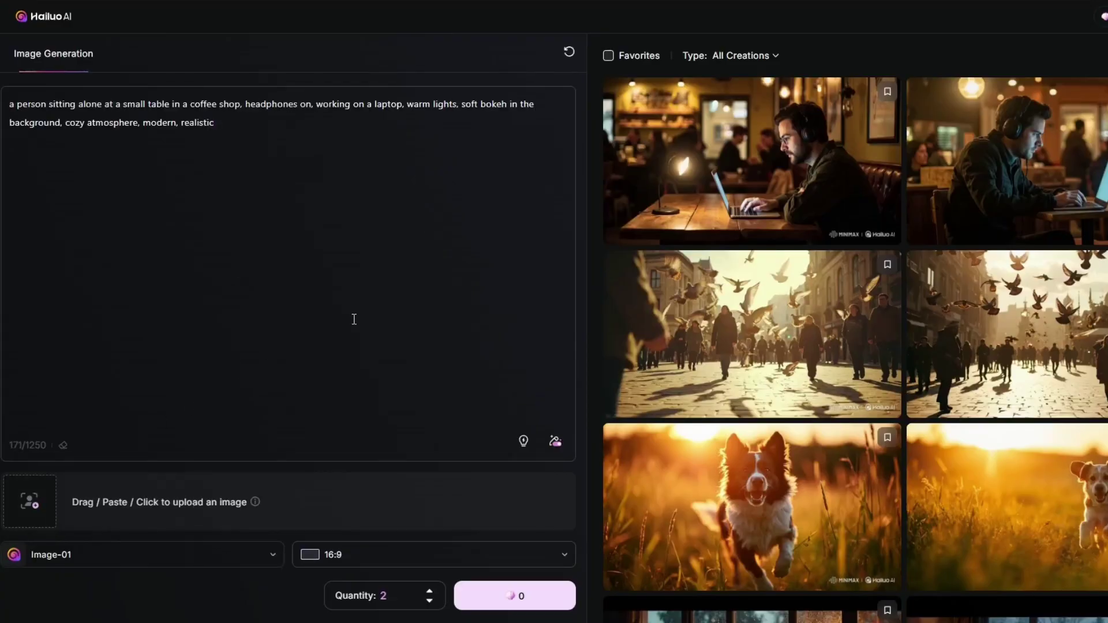
{"action": "left_click", "coordinate": [345, 555]}
{"action": "left_click", "coordinate": [349, 346]}
Step: Open the first coffee-shop image full size and step through the coffee-shop, pigeon, dog and cat images
{"action": "left_click", "coordinate": [753, 167]}
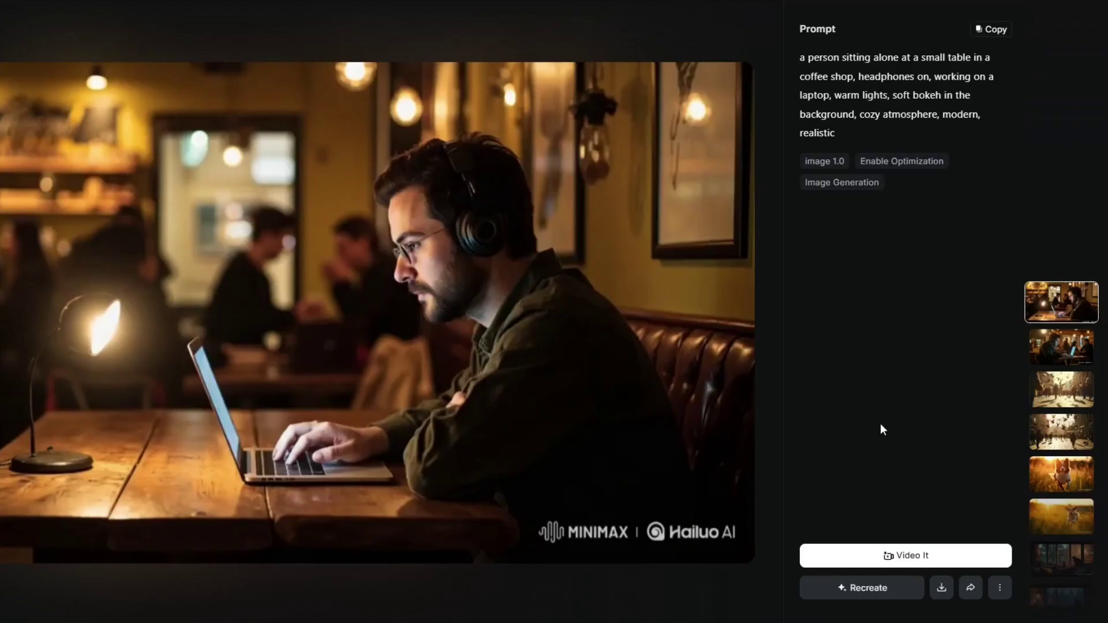
{"action": "left_click", "coordinate": [1074, 354]}
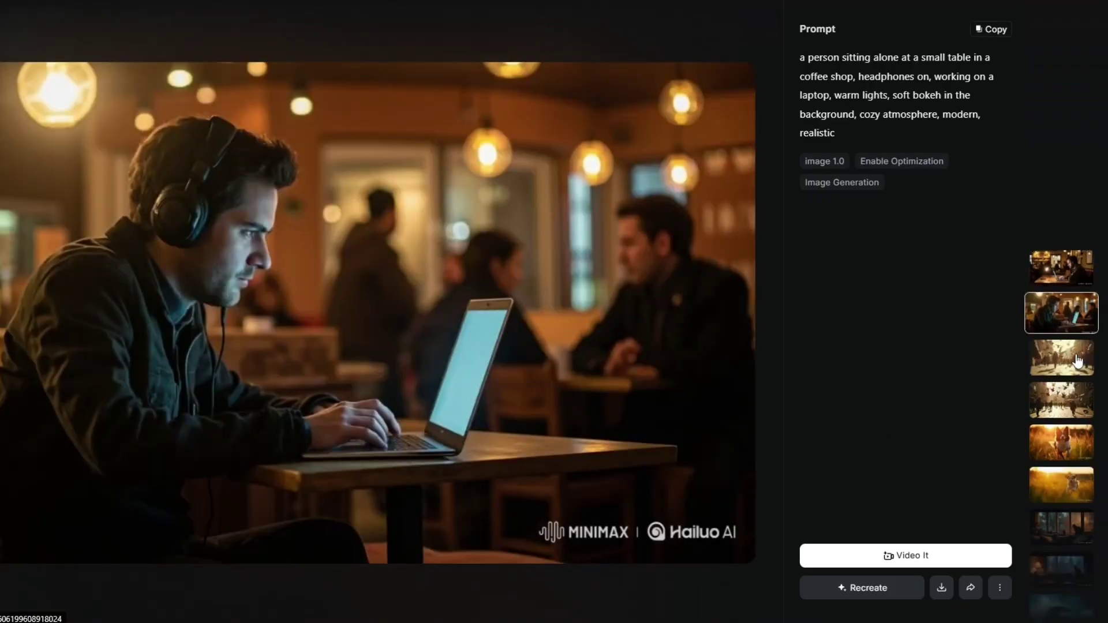
{"action": "left_click", "coordinate": [1077, 364]}
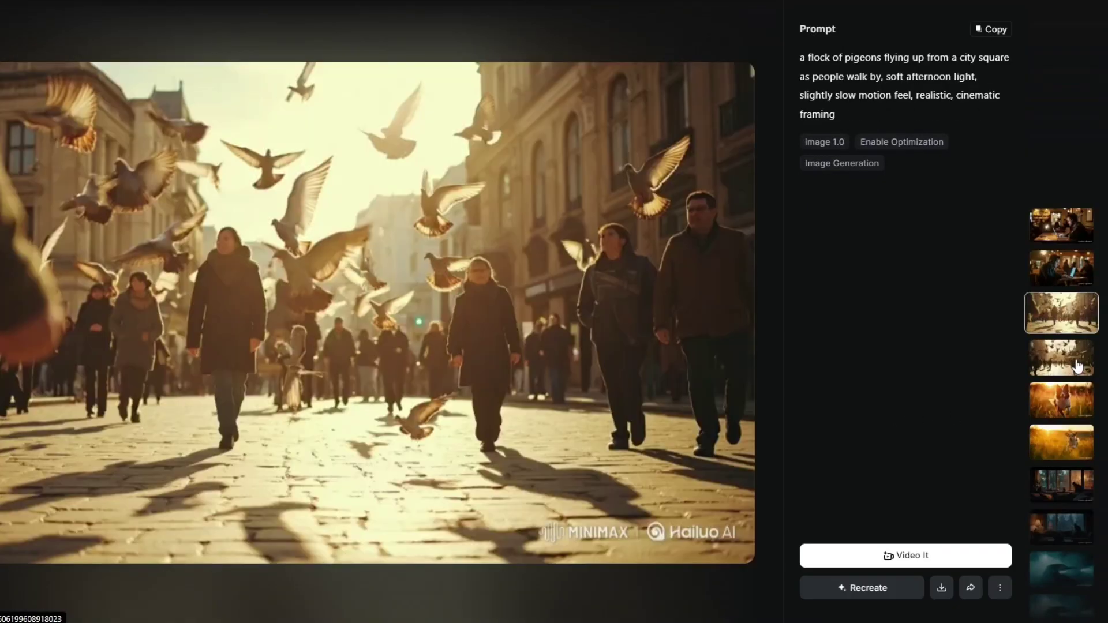
{"action": "left_click", "coordinate": [1077, 365]}
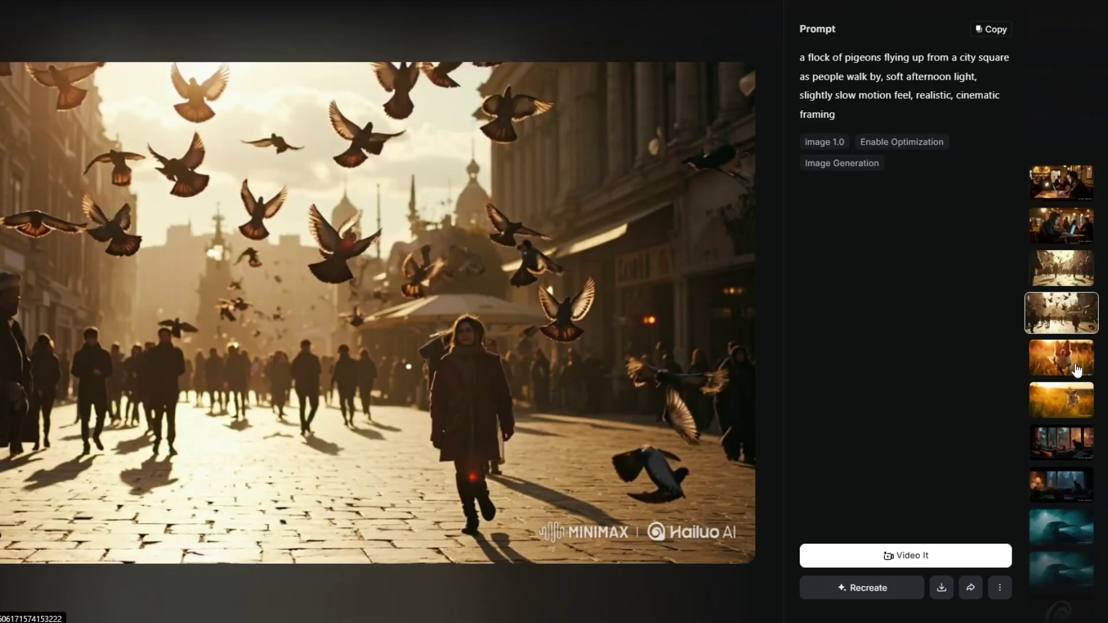
{"action": "left_click", "coordinate": [1077, 369]}
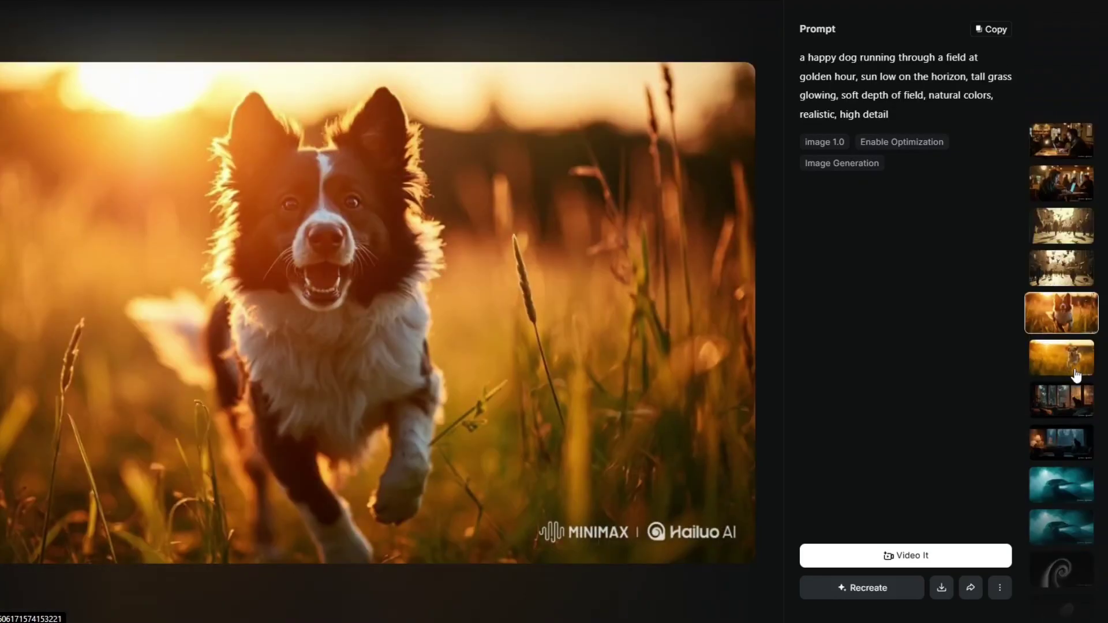
{"action": "left_click", "coordinate": [1077, 374]}
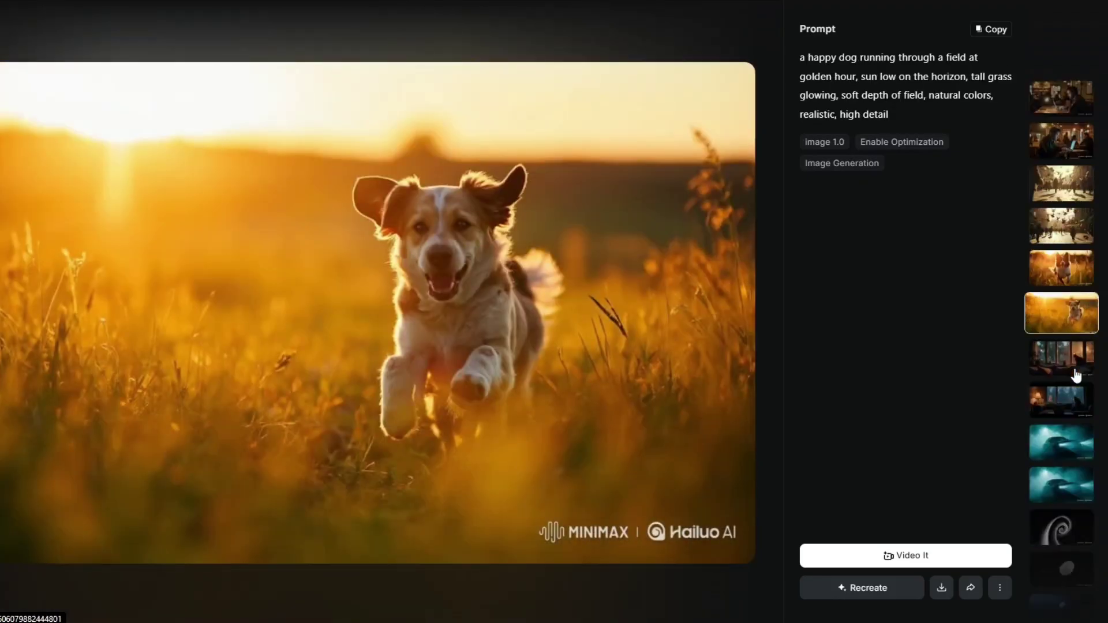
{"action": "left_click", "coordinate": [1077, 375]}
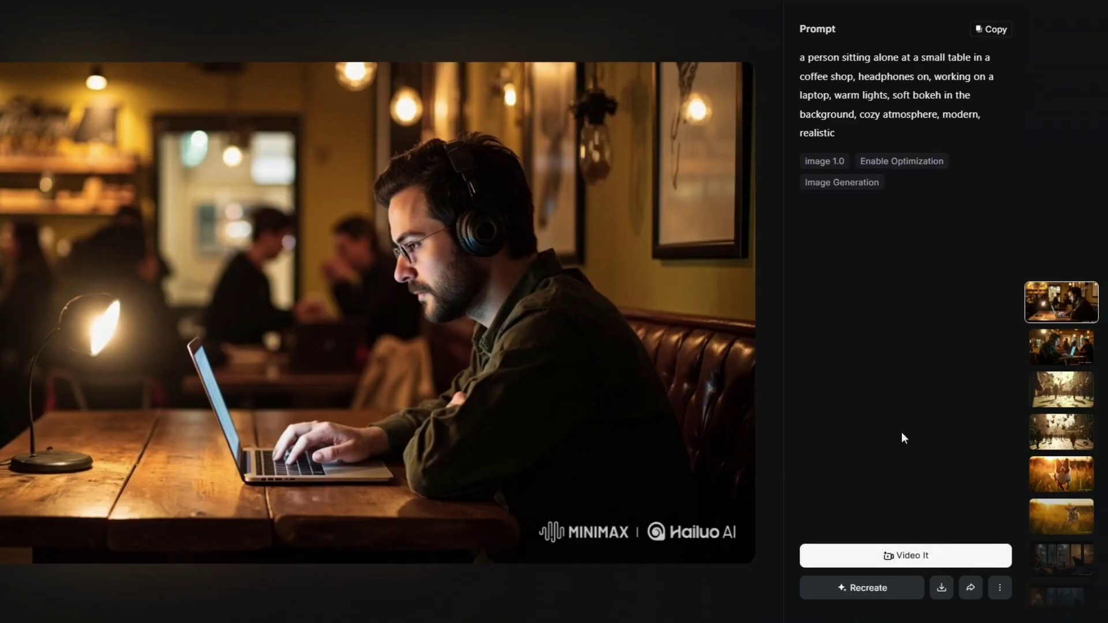
Step: Select the coffee-shop image's prompt text, then check its download, share and more-actions menus
{"action": "left_click_drag", "start_coordinate": [847, 133], "coordinate": [799, 38]}
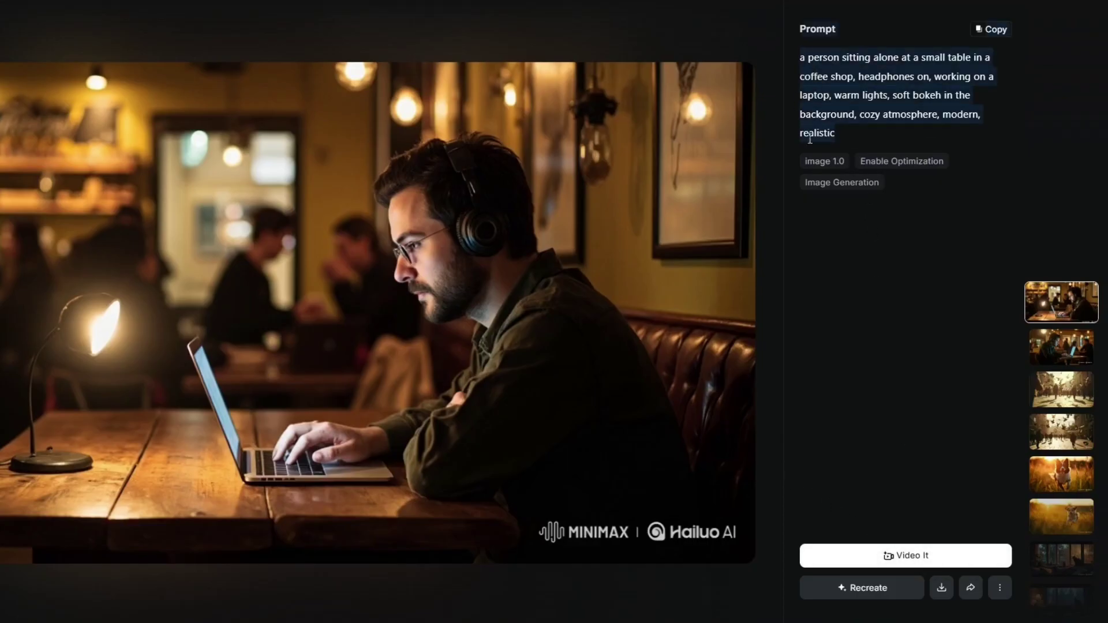
{"action": "left_click", "coordinate": [847, 250]}
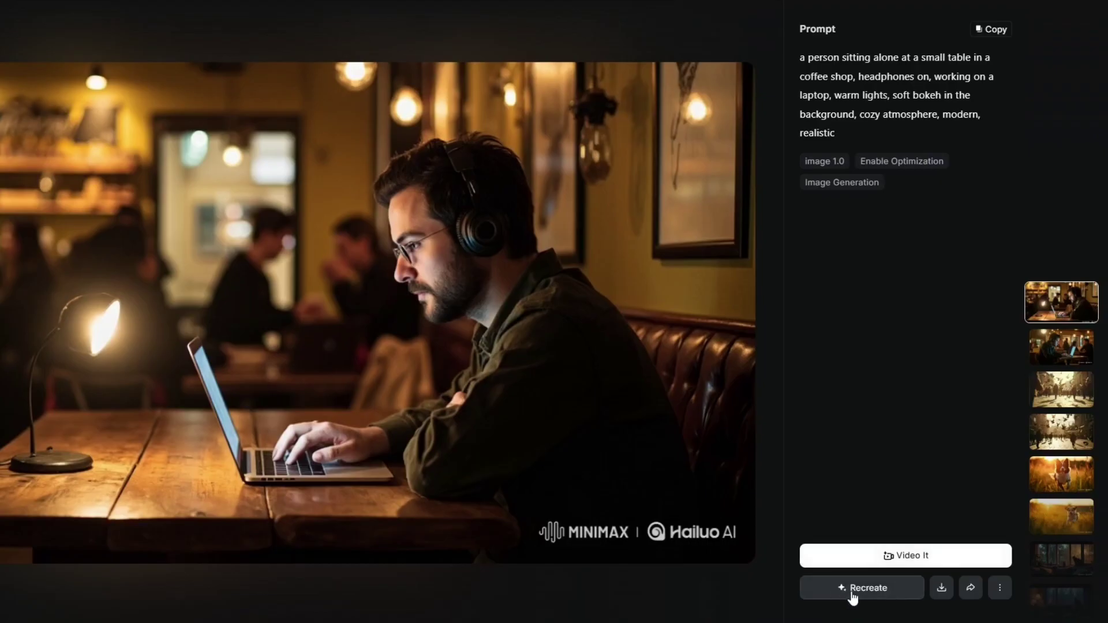
{"action": "left_click", "coordinate": [947, 589]}
{"action": "left_click", "coordinate": [974, 592]}
{"action": "left_click", "coordinate": [998, 589]}
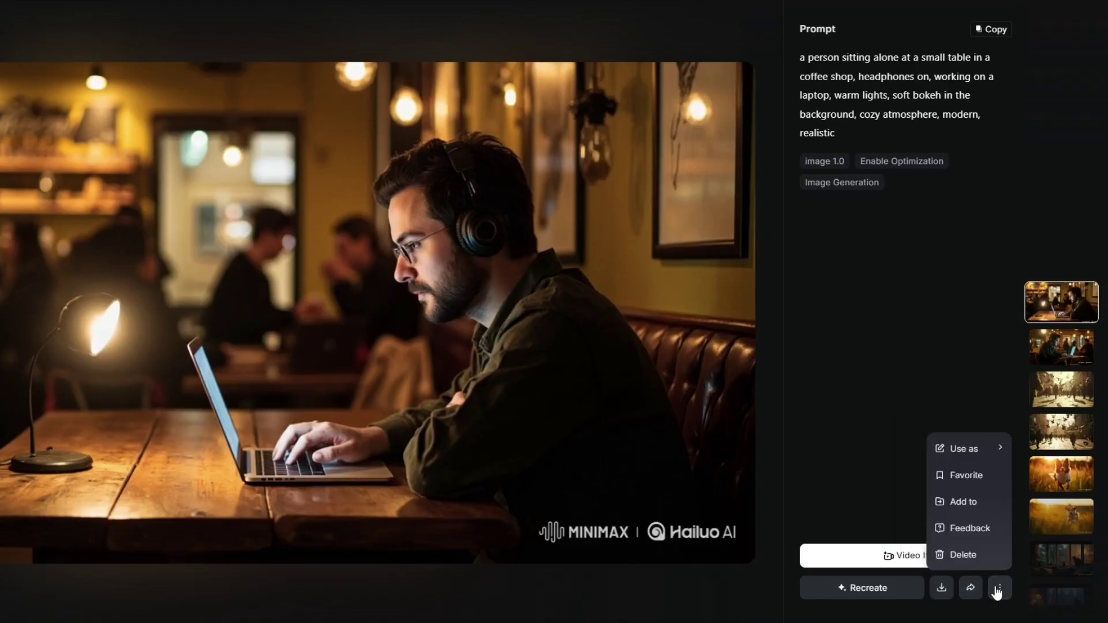
{"action": "mouse_move", "coordinate": [979, 458]}
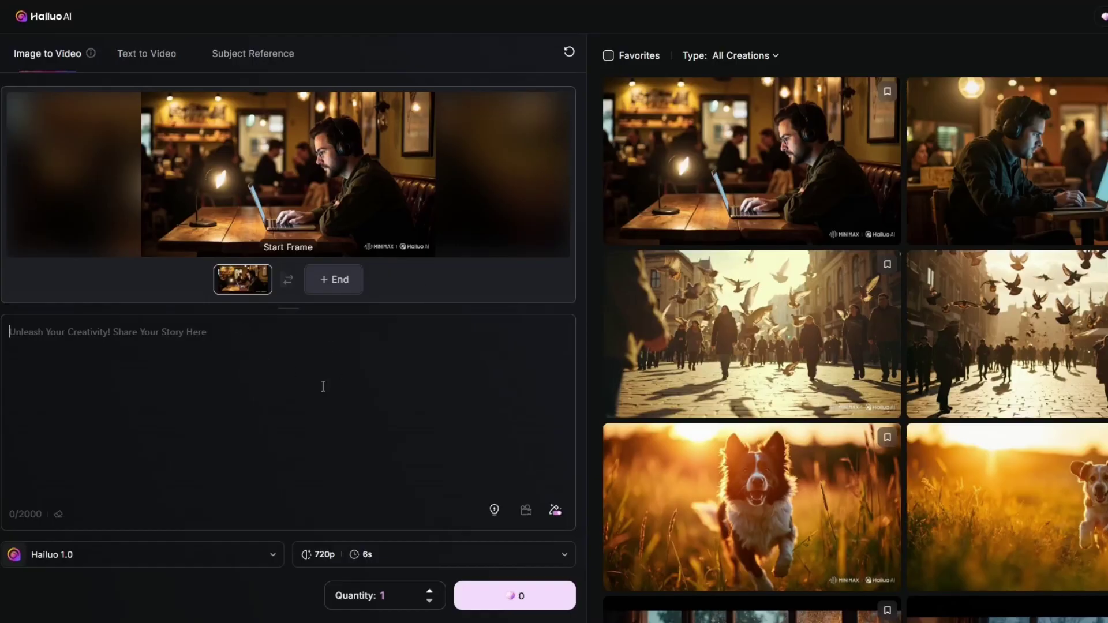
{"action": "left_click", "coordinate": [325, 224]}
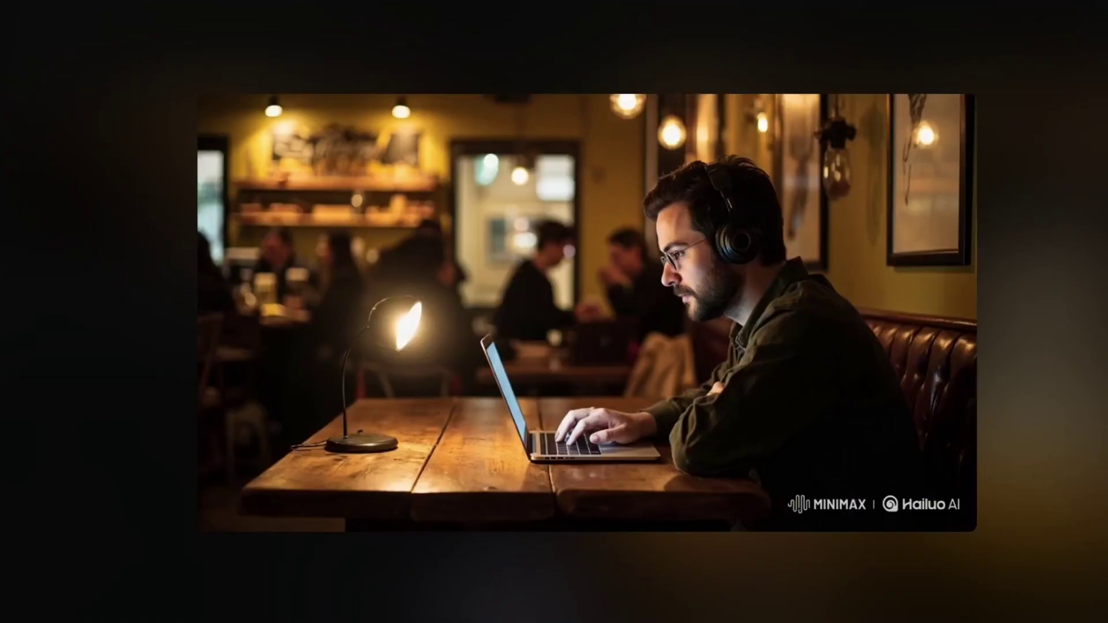
{"action": "key", "text": "Escape"}
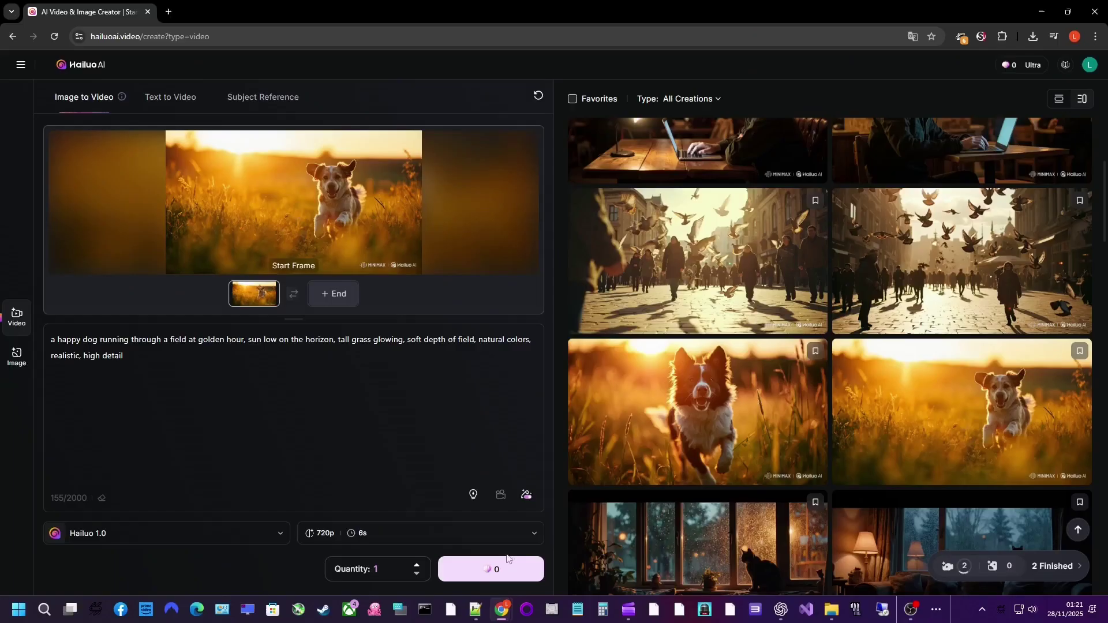
Step: Open the cat-by-the-window image and submit a video generation from it
{"action": "scroll", "coordinate": [829, 346], "scroll_direction": "down", "scroll_amount": 3}
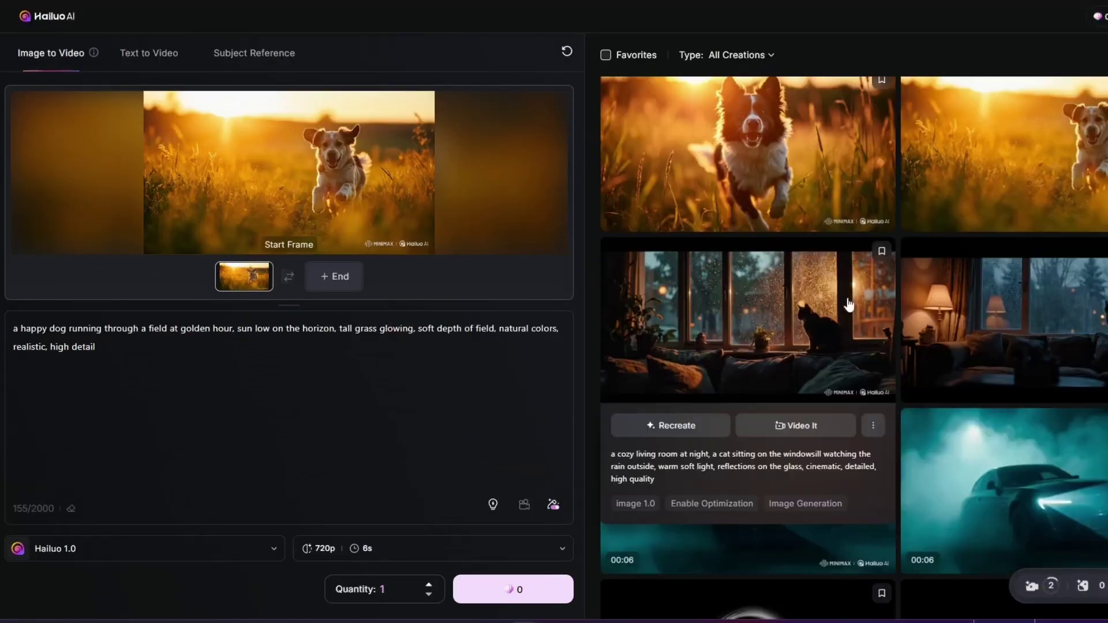
{"action": "left_click", "coordinate": [717, 317]}
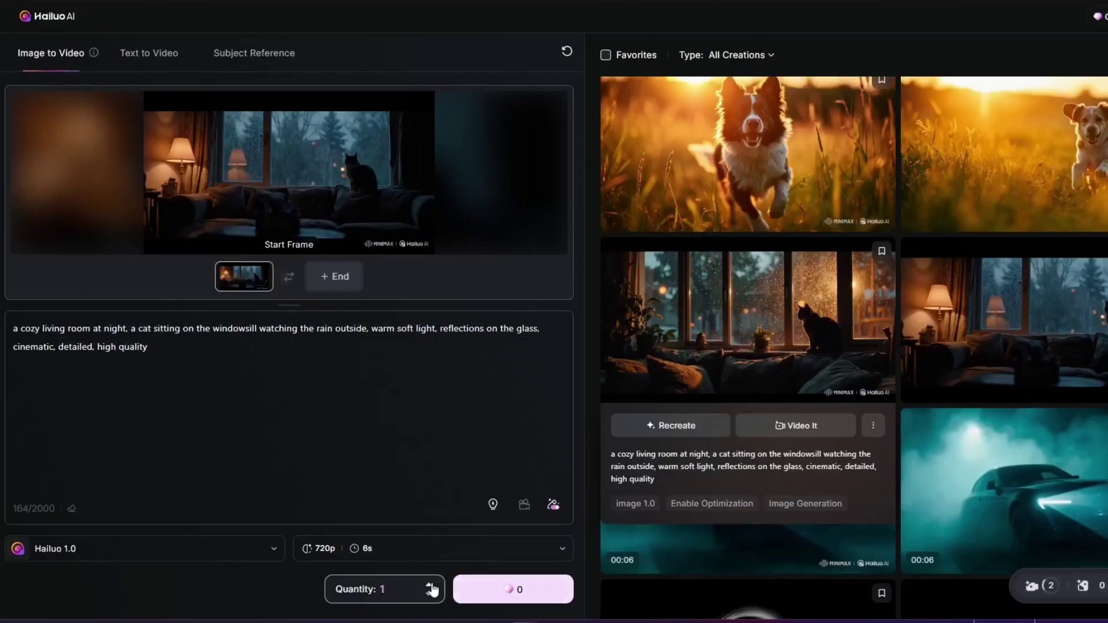
{"action": "left_click", "coordinate": [513, 589]}
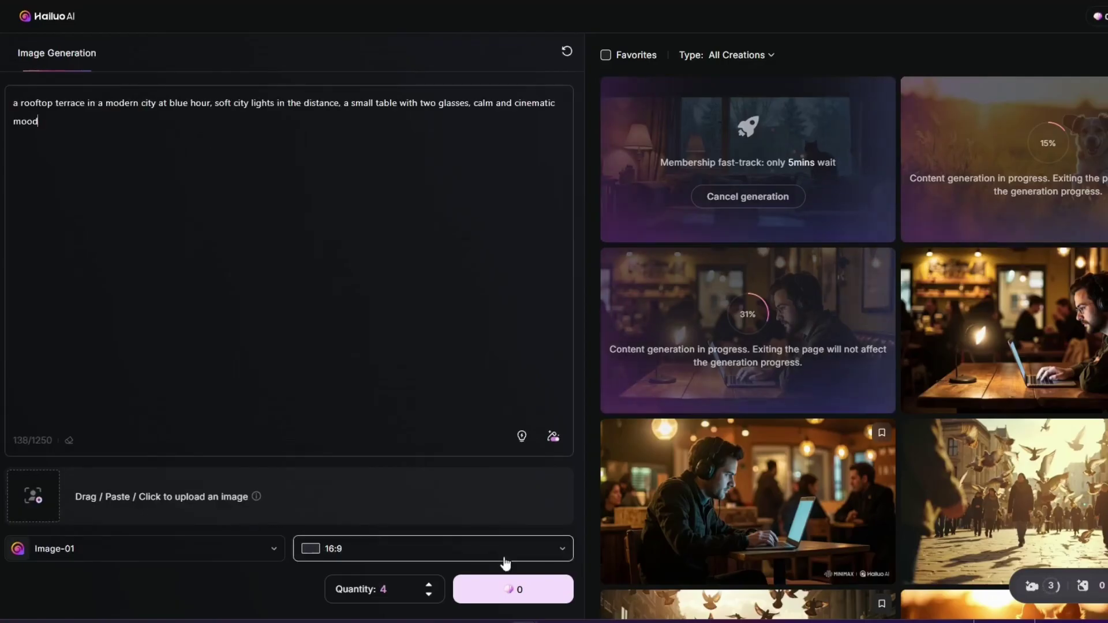
{"action": "left_click", "coordinate": [513, 589]}
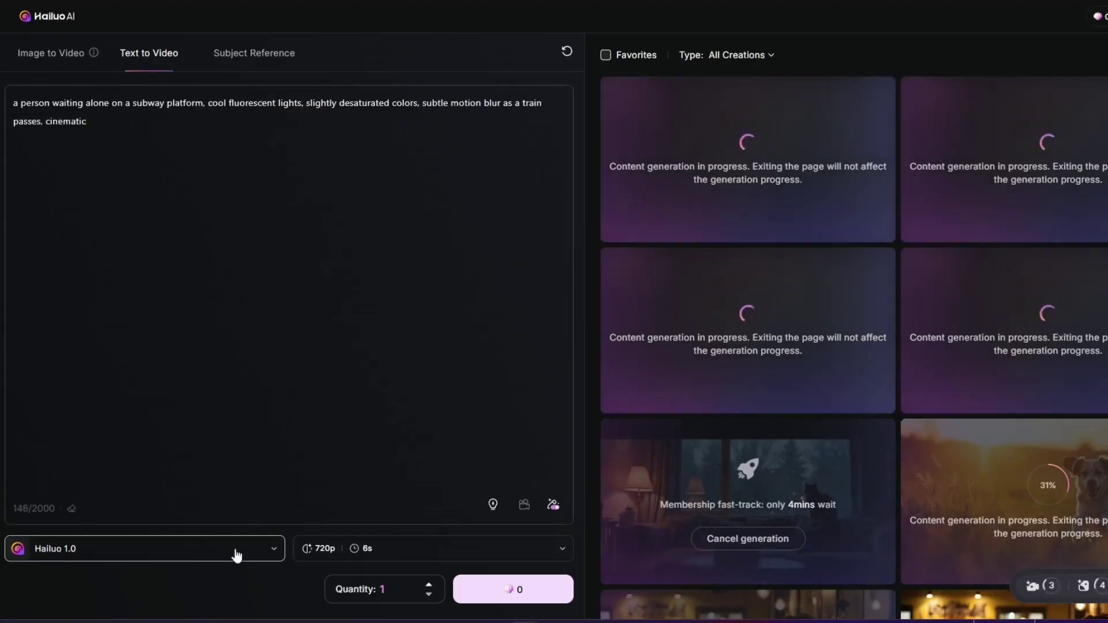
Step: Preview a rooftop image full screen, then close it
{"action": "scroll", "coordinate": [750, 335], "scroll_direction": "up", "scroll_amount": 5}
{"action": "left_click", "coordinate": [866, 375]}
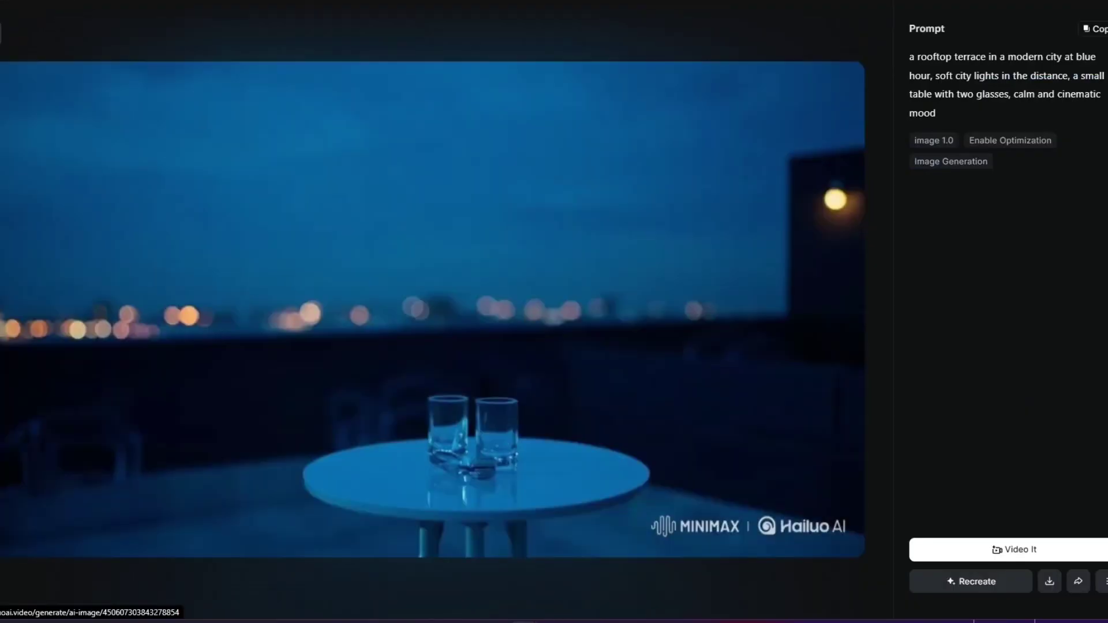
{"action": "key", "text": "Escape"}
{"action": "scroll", "coordinate": [889, 381], "scroll_direction": "down", "scroll_amount": 2}
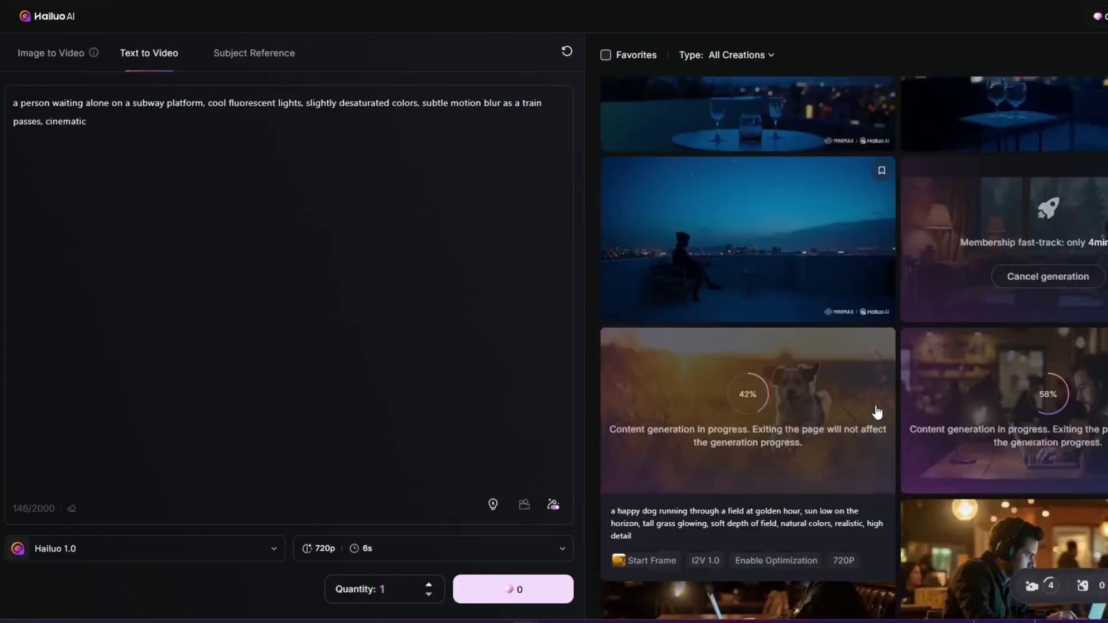
{"action": "scroll", "coordinate": [767, 170], "scroll_direction": "up", "scroll_amount": 5}
{"action": "scroll", "coordinate": [754, 180], "scroll_direction": "down", "scroll_amount": 4}
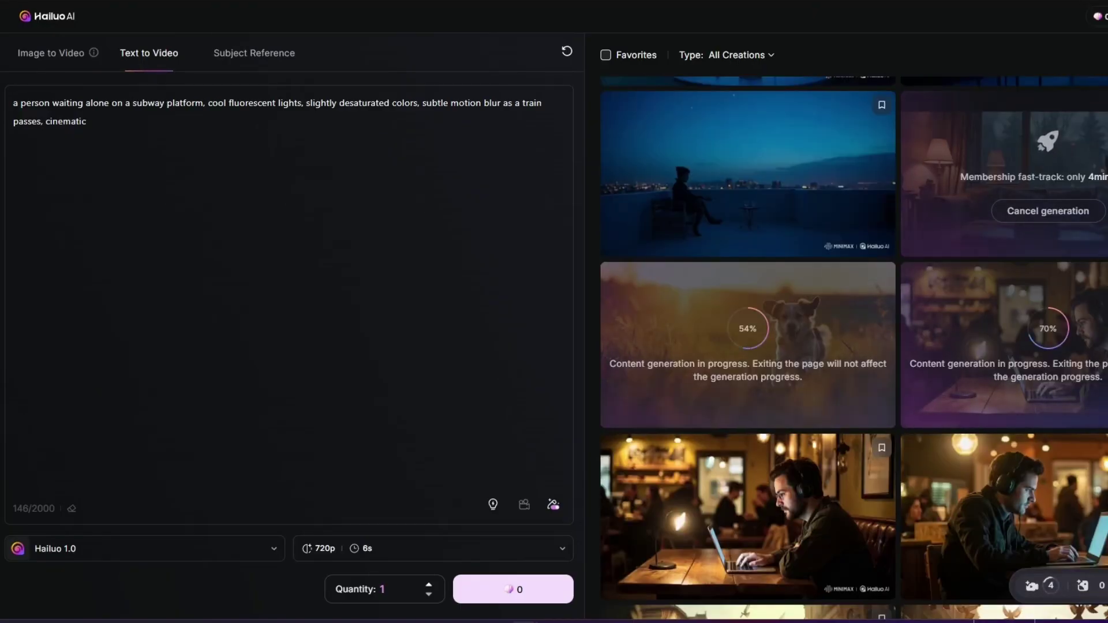
Step: Replace the Text to Video prompt with the pasted rainy crosswalk description
{"action": "key", "text": "ctrl+a"}
{"action": "type", "text": "a busy city crosswalk in the rain, people with umbrellas, car headlights reflecting on the wet asphalt, light mist, cinematic, high contrast, realistic"}
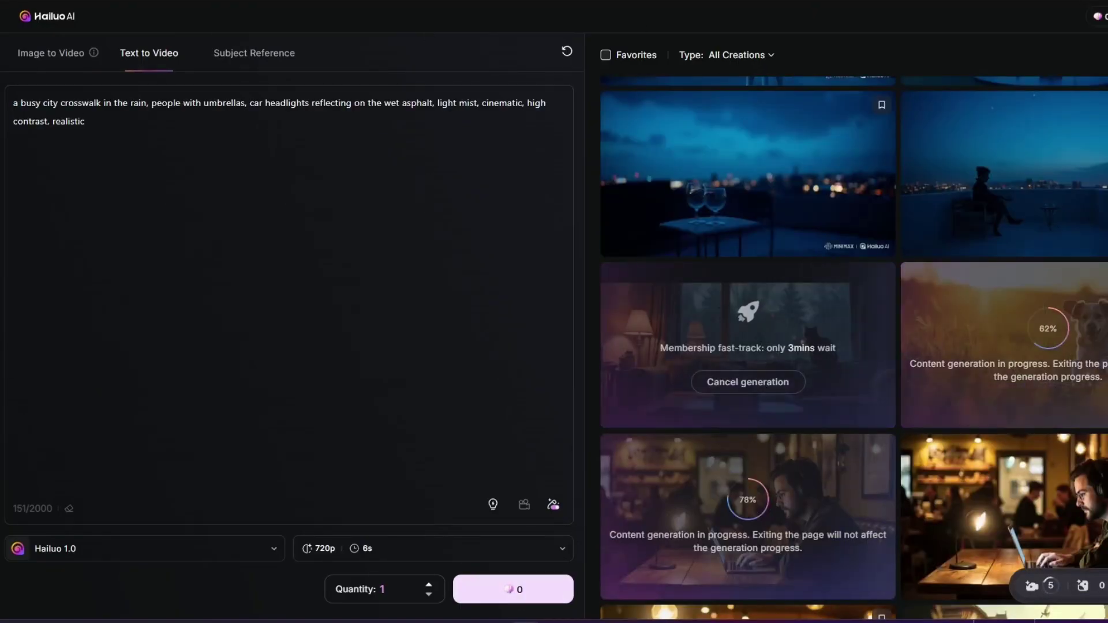
{"action": "scroll", "coordinate": [1088, 327], "scroll_direction": "down", "scroll_amount": 6}
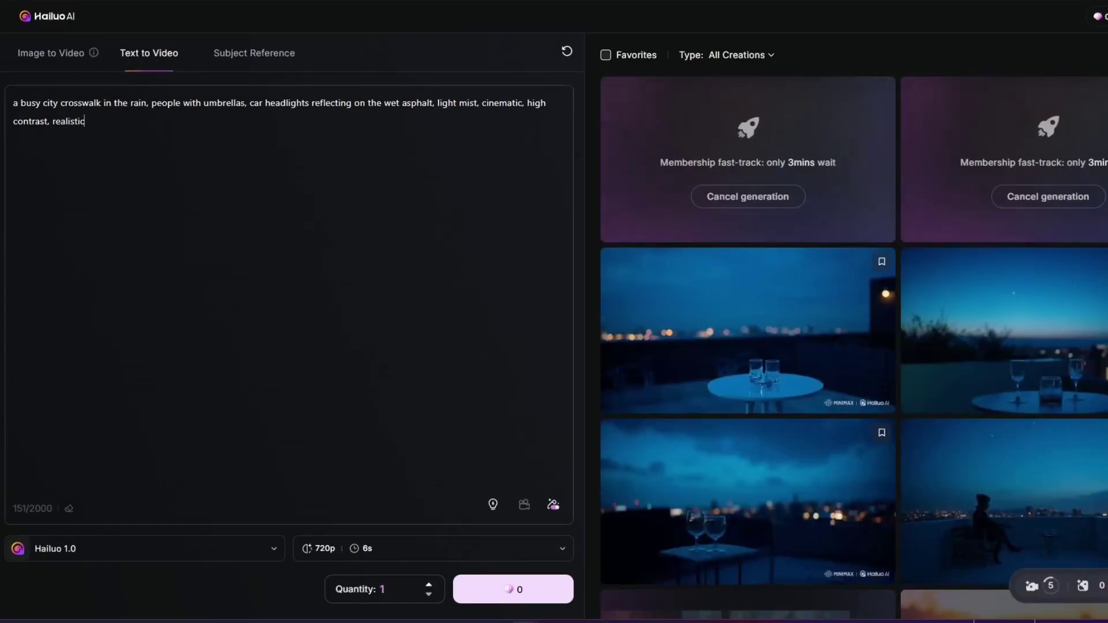
{"action": "scroll", "coordinate": [1087, 327], "scroll_direction": "down", "scroll_amount": 6}
{"action": "scroll", "coordinate": [1087, 327], "scroll_direction": "up", "scroll_amount": 2}
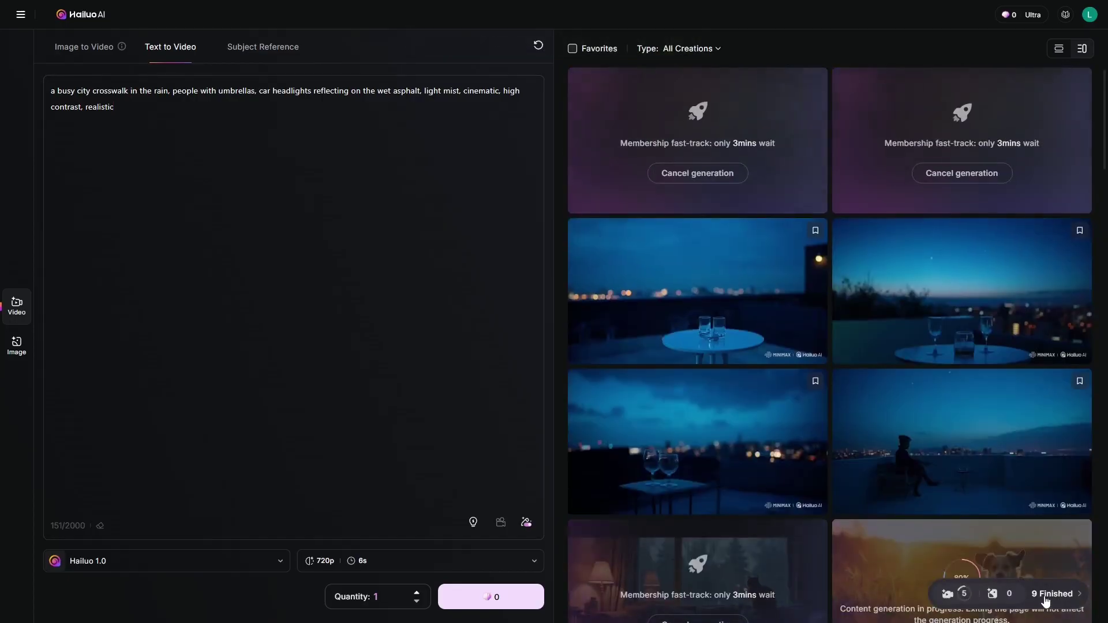
Step: Switch to Image and generate from the prompt 'A young man, frontal view. Complete body'
{"action": "left_click", "coordinate": [16, 345]}
{"action": "key", "text": "ctrl+a"}
{"action": "type", "text": "A"}
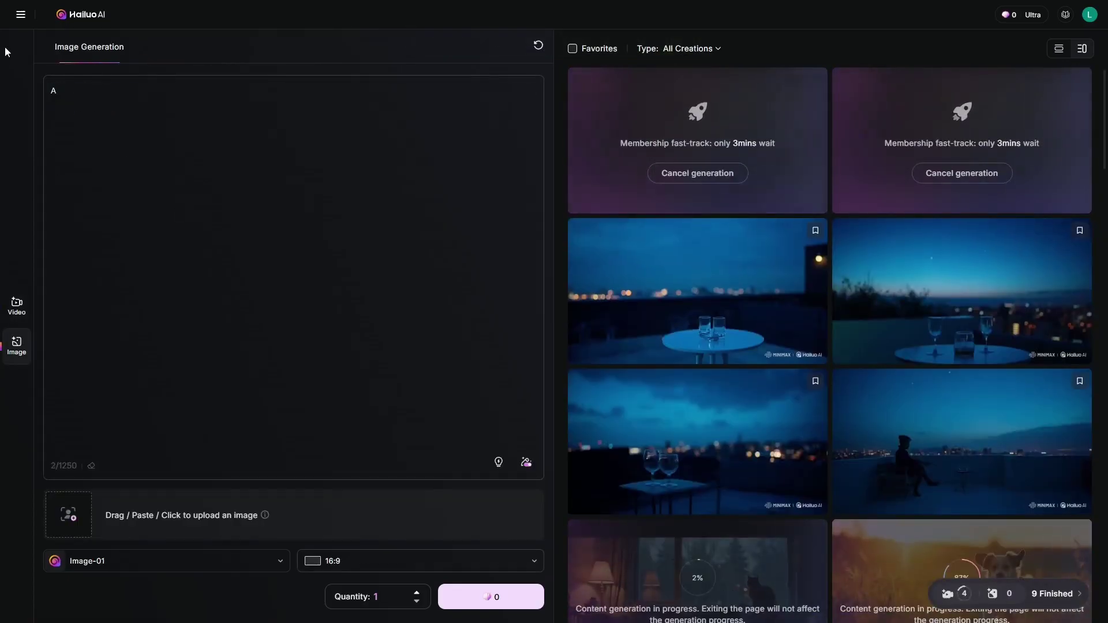
{"action": "type", "text": "A young man, frontal view. "}
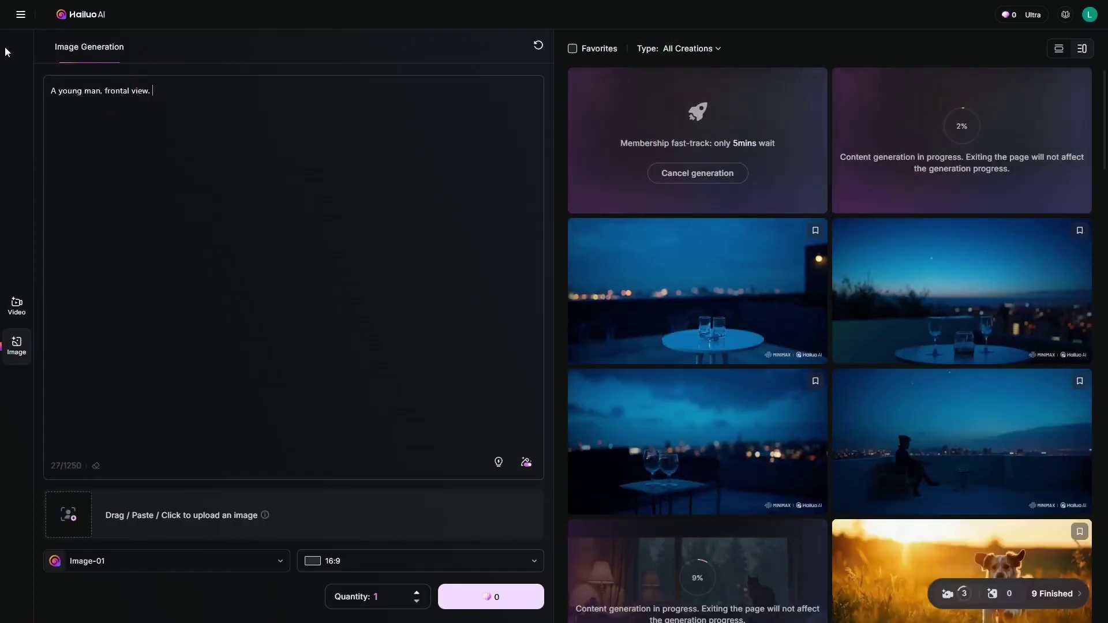
{"action": "type", "text": "Complete body "}
{"action": "type", "text": "A"}
{"action": "left_click", "coordinate": [488, 598]}
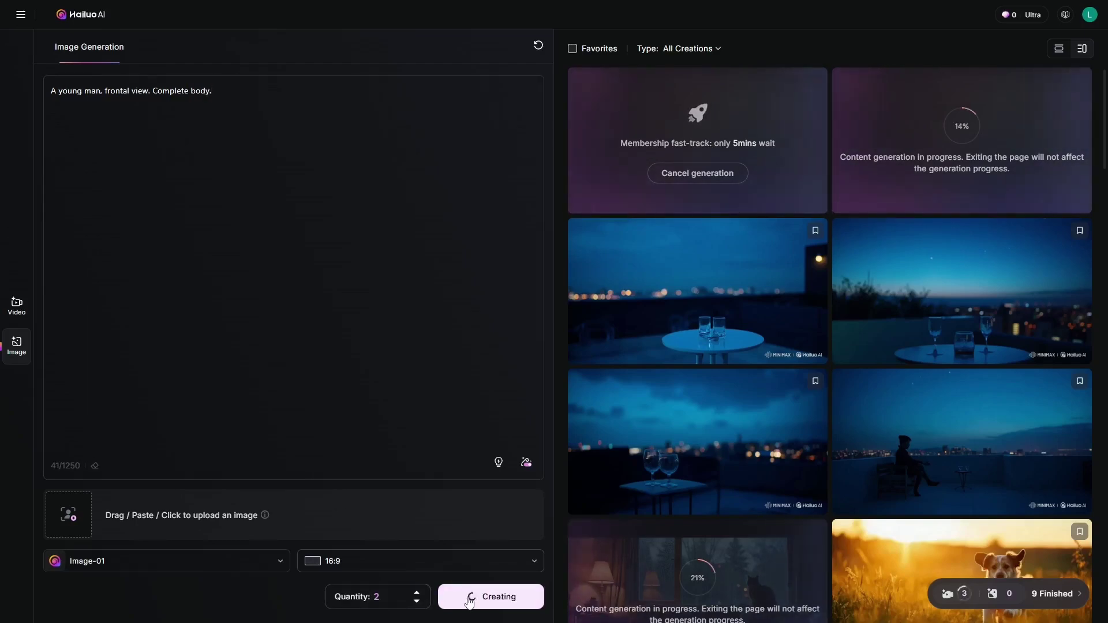
Step: Preview the coffee-shop laptop video and the first young man image, closing each
{"action": "scroll", "coordinate": [751, 346], "scroll_direction": "down", "scroll_amount": 8}
{"action": "left_click", "coordinate": [784, 335]}
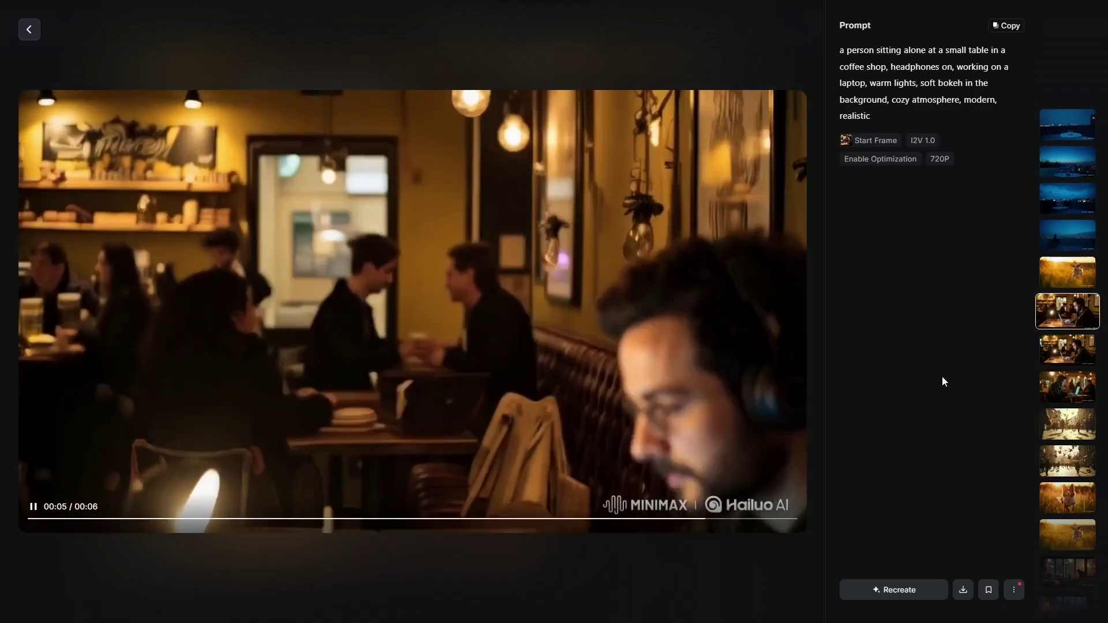
{"action": "scroll", "coordinate": [960, 331], "scroll_direction": "up", "scroll_amount": 1}
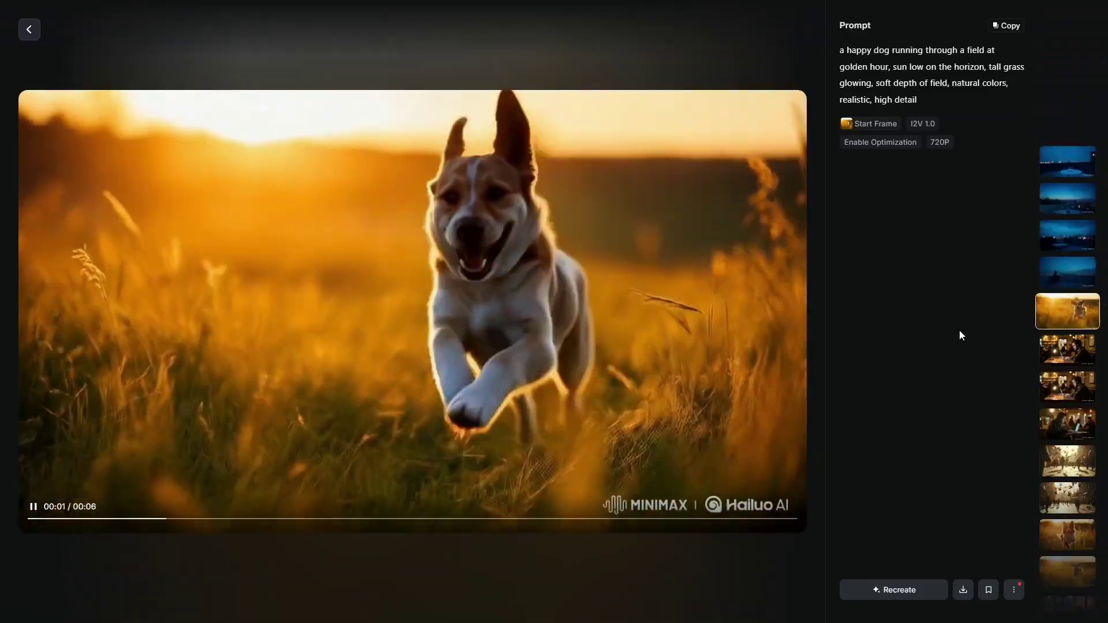
{"action": "key", "text": "Escape"}
{"action": "scroll", "coordinate": [860, 372], "scroll_direction": "up", "scroll_amount": 4}
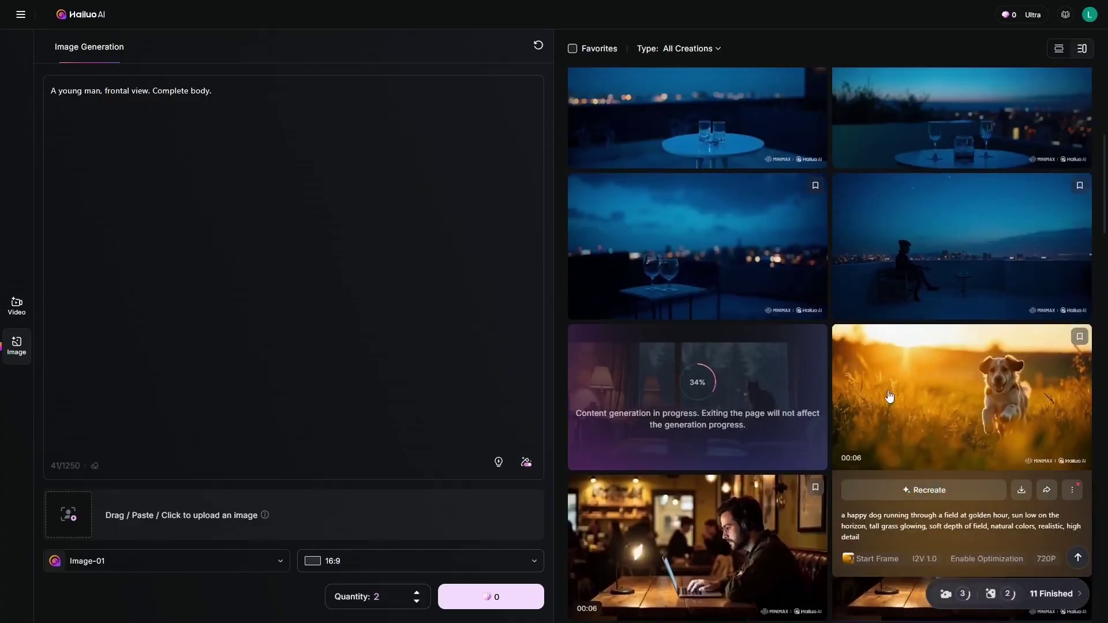
{"action": "scroll", "coordinate": [893, 442], "scroll_direction": "up", "scroll_amount": 1}
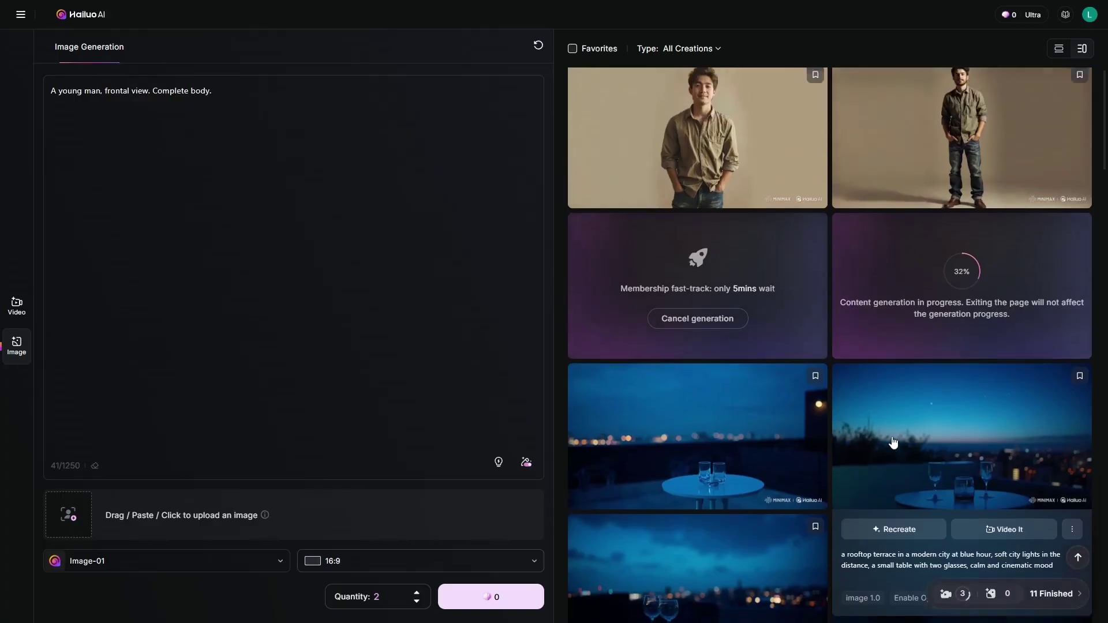
{"action": "left_click", "coordinate": [807, 152]}
{"action": "key", "text": "Escape"}
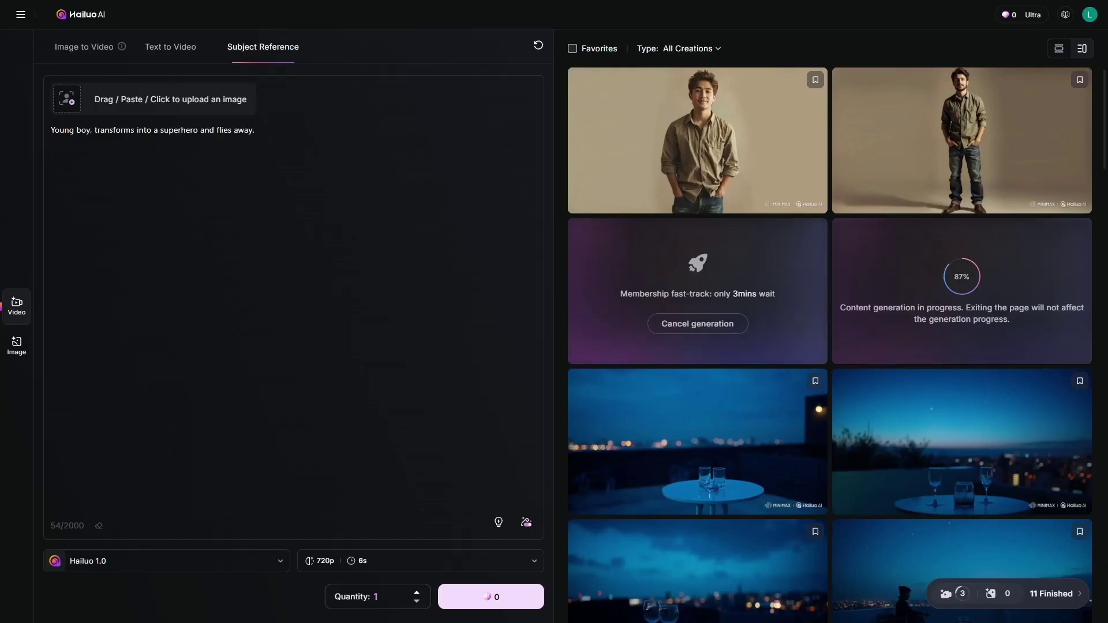
Step: Choose a reference character image for the Subject Reference video
{"action": "left_click", "coordinate": [138, 114]}
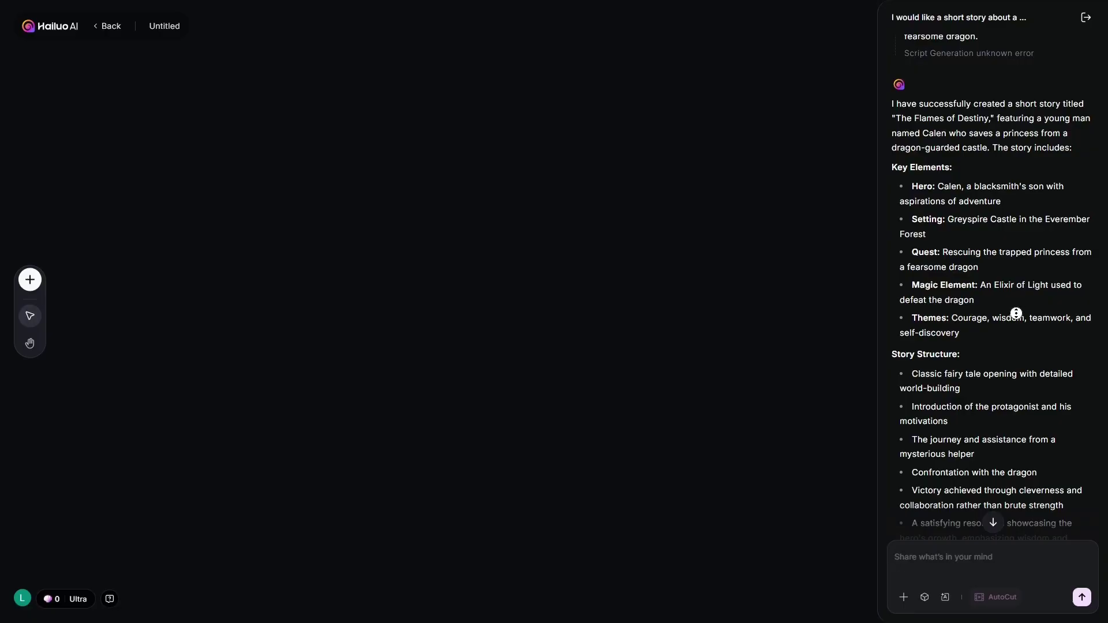
Step: Step through the Flames of Destiny story images full-screen, starting with the blacksmith
{"action": "scroll", "coordinate": [1016, 313], "scroll_direction": "down", "scroll_amount": 1}
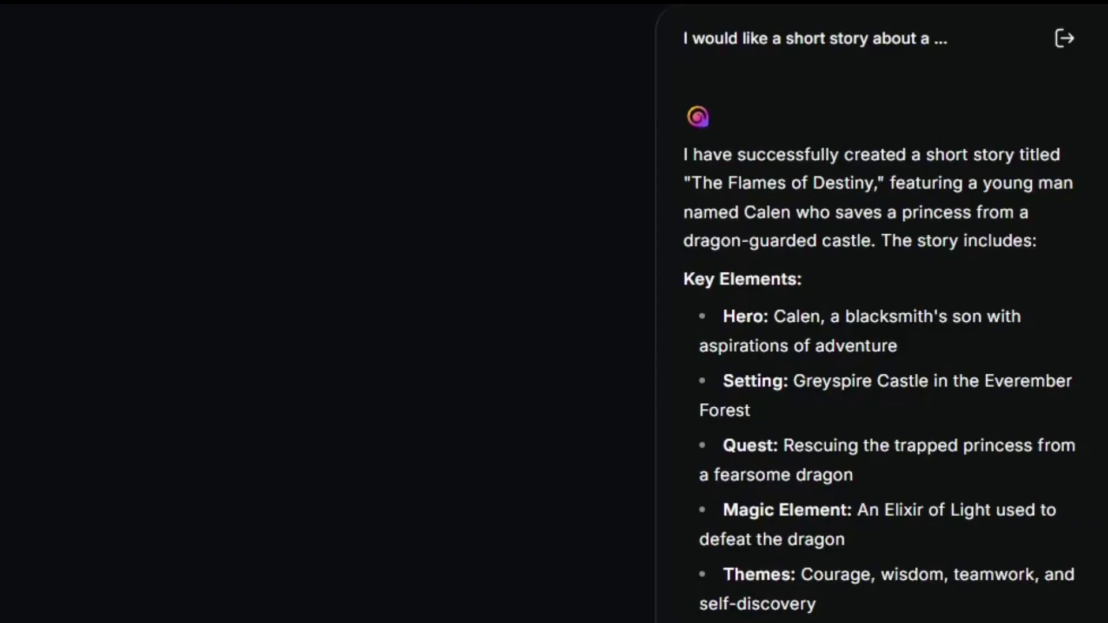
{"action": "scroll", "coordinate": [1078, 317], "scroll_direction": "down", "scroll_amount": 5}
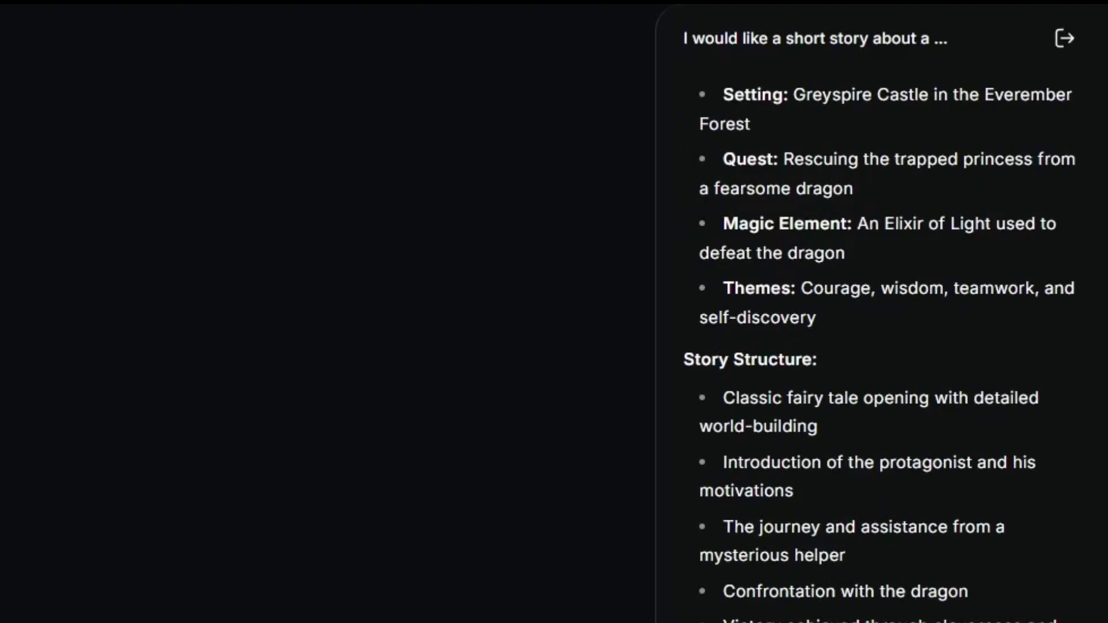
{"action": "scroll", "coordinate": [877, 323], "scroll_direction": "down", "scroll_amount": 2}
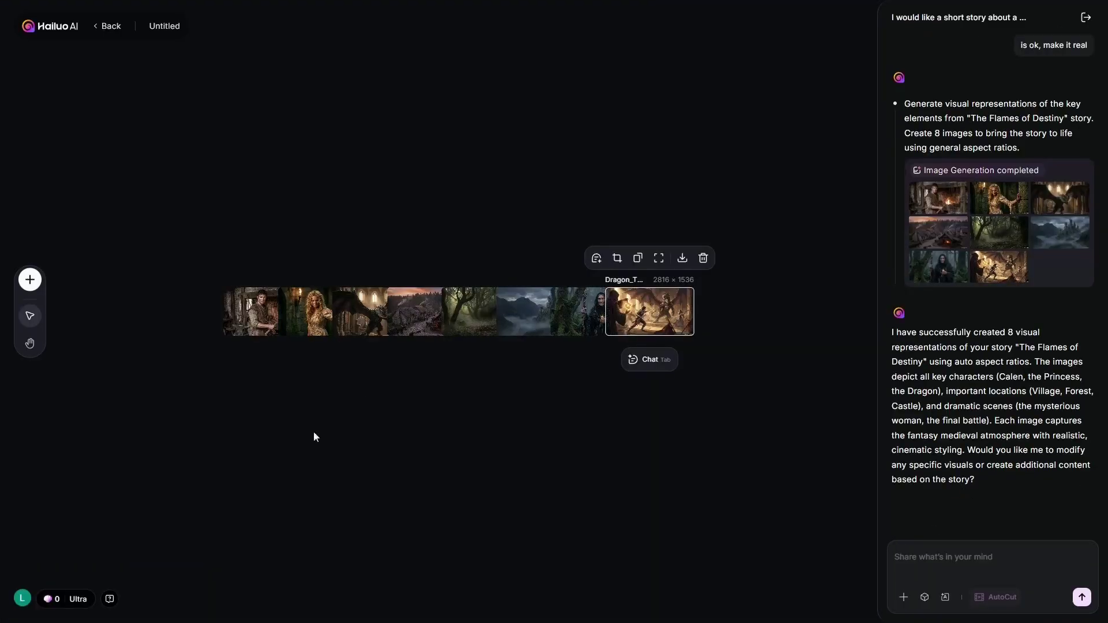
{"action": "left_click", "coordinate": [254, 319]}
{"action": "left_click", "coordinate": [948, 205]}
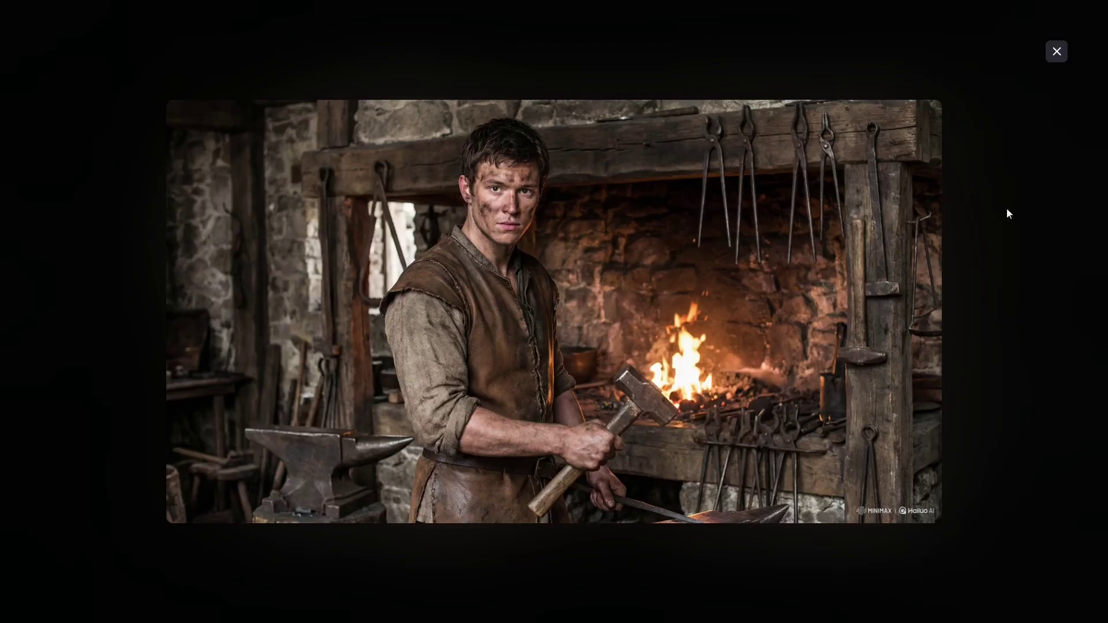
{"action": "key", "text": "Right"}
{"action": "key", "text": "Right"}
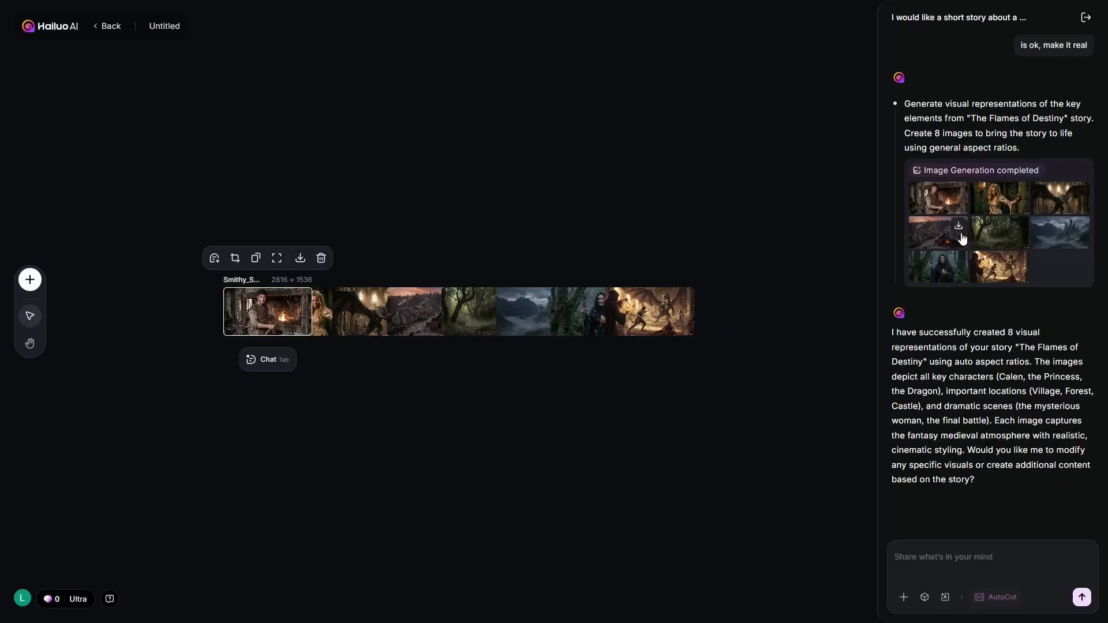
{"action": "left_click", "coordinate": [975, 213]}
{"action": "key", "text": "Right"}
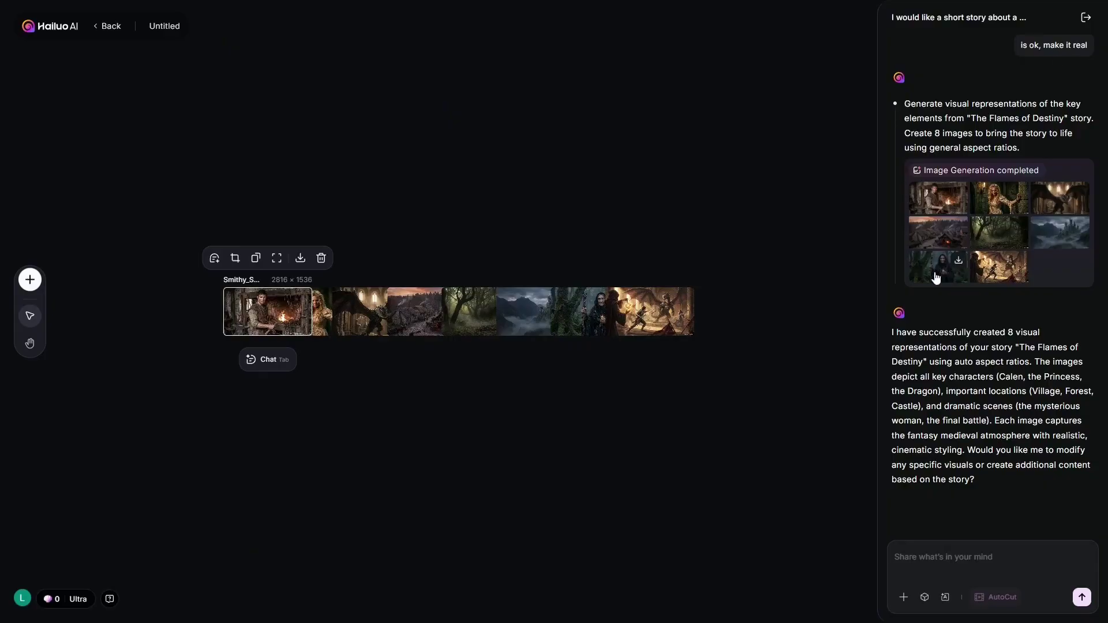
{"action": "left_click", "coordinate": [935, 279]}
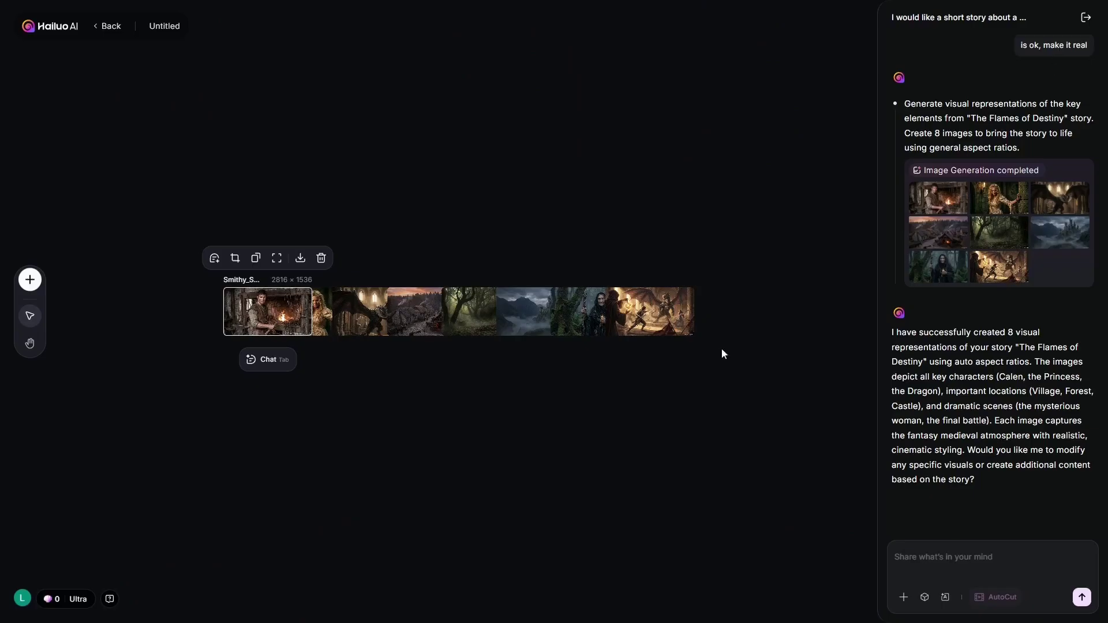
Step: Select a paragraph of the Agent's reply, then preview the golden-hall dragon and castle images
{"action": "left_click_drag", "start_coordinate": [892, 326], "coordinate": [994, 486]}
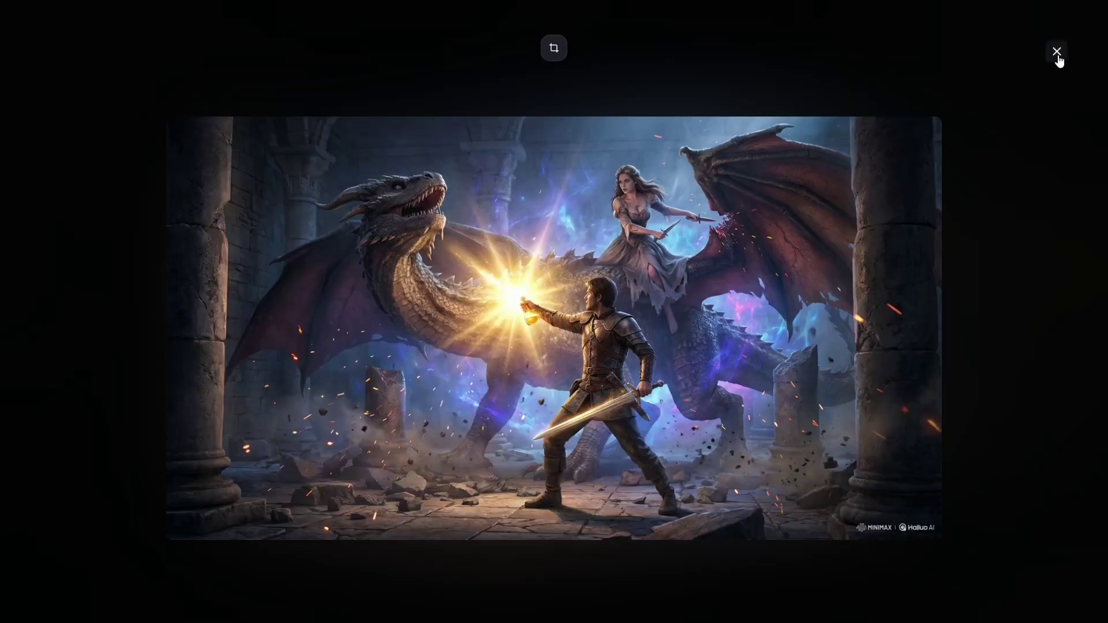
{"action": "left_click", "coordinate": [1057, 52]}
{"action": "double_click", "coordinate": [690, 398]}
{"action": "left_click", "coordinate": [1057, 52]}
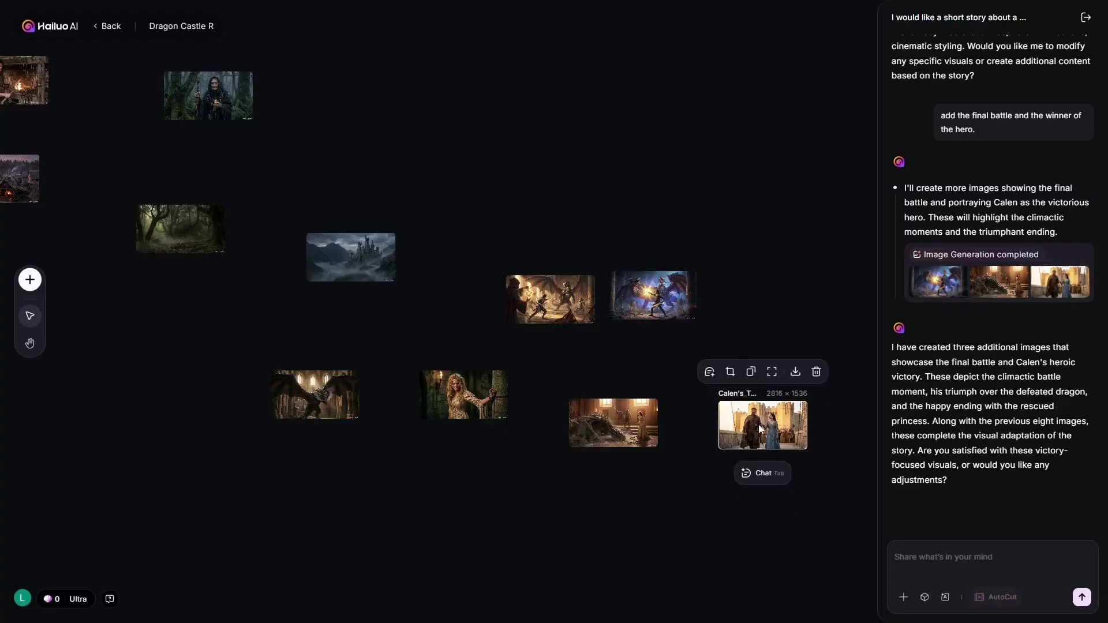
{"action": "left_click", "coordinate": [772, 372]}
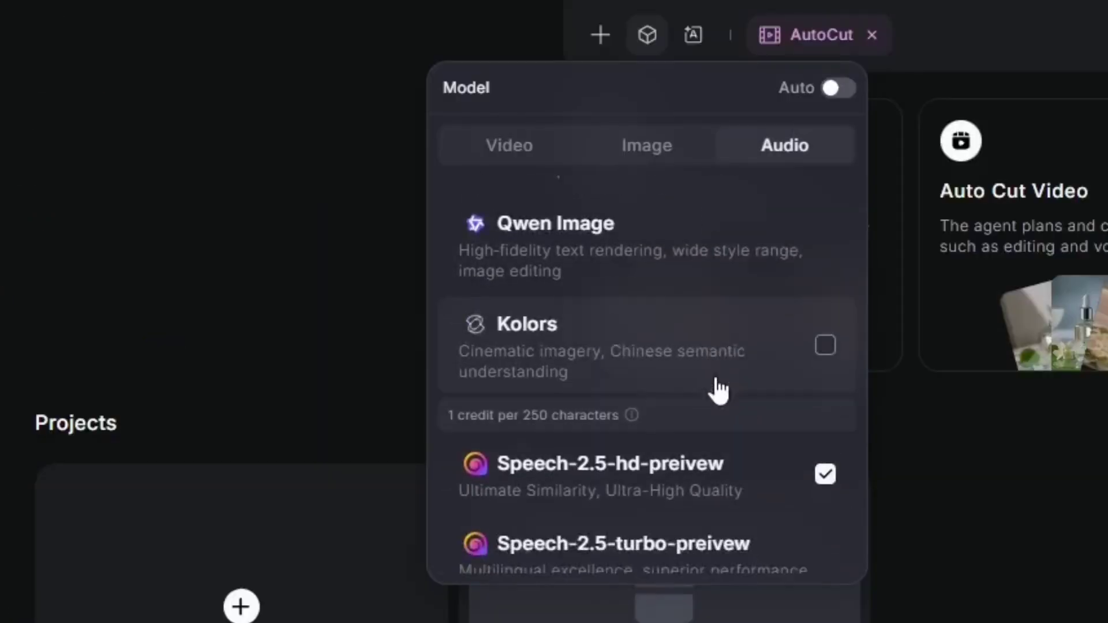
Step: Scroll through the Agent's lists of available video, image and audio models
{"action": "scroll", "coordinate": [718, 390], "scroll_direction": "down", "scroll_amount": 2}
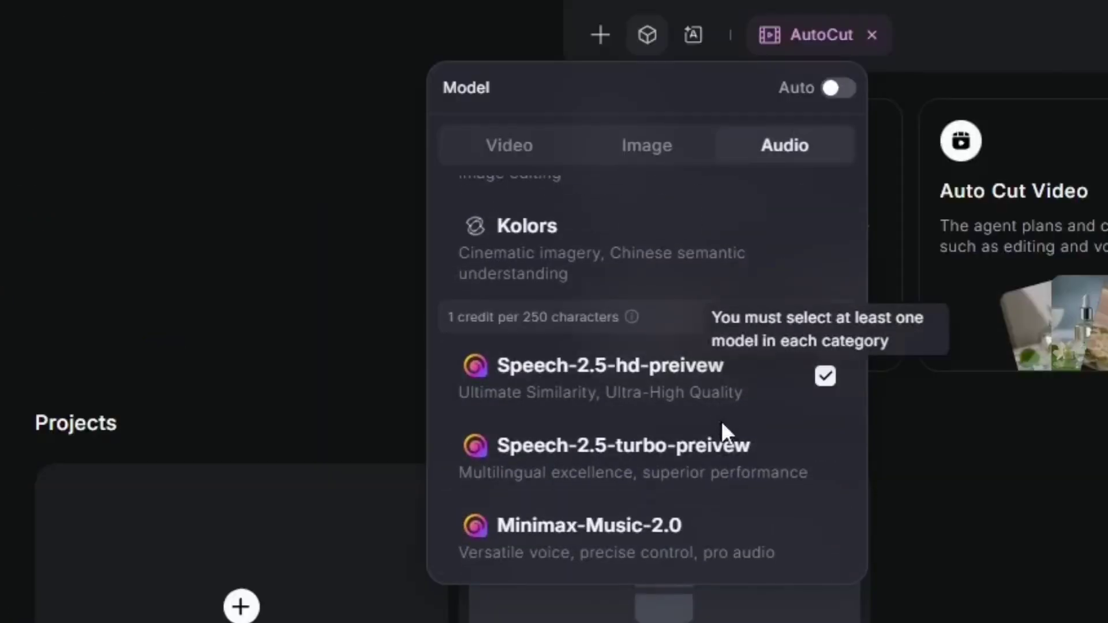
{"action": "scroll", "coordinate": [778, 555], "scroll_direction": "up", "scroll_amount": 10}
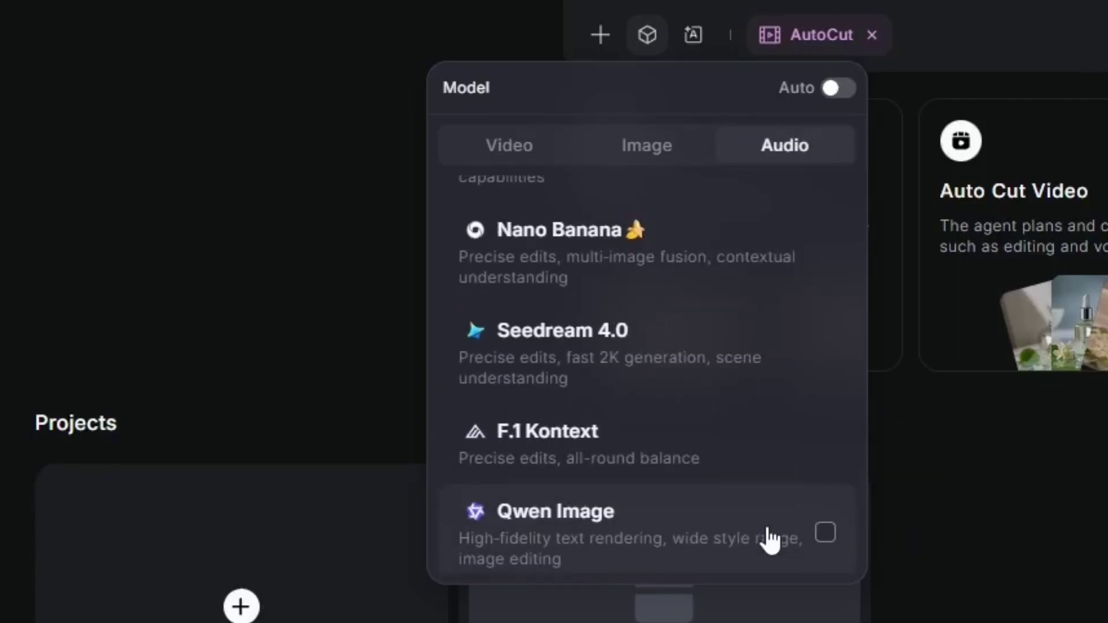
{"action": "scroll", "coordinate": [762, 505], "scroll_direction": "up", "scroll_amount": 3}
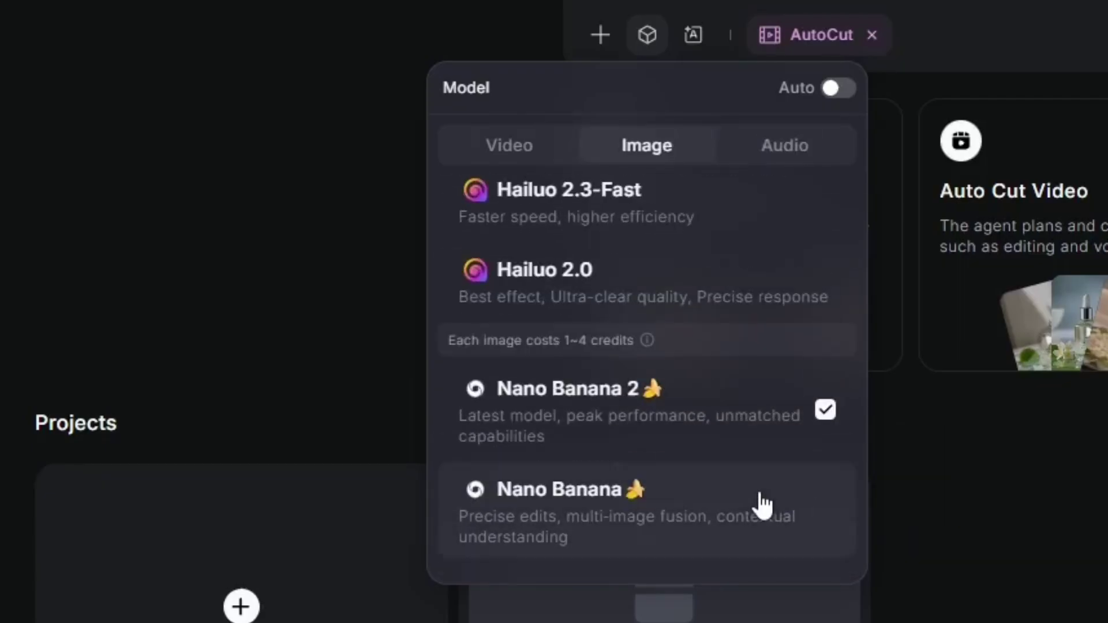
{"action": "scroll", "coordinate": [760, 483], "scroll_direction": "up", "scroll_amount": 3}
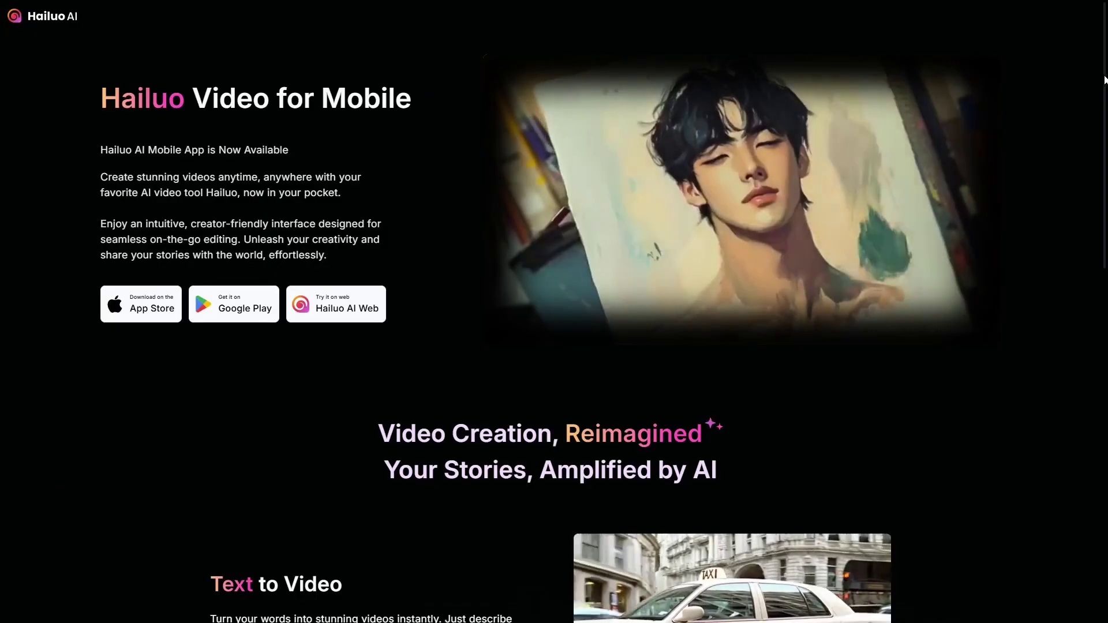
Step: Scroll down the Hailuo Video for Mobile page by dragging its scrollbar
{"action": "left_click_drag", "start_coordinate": [1104, 79], "coordinate": [1102, 407]}
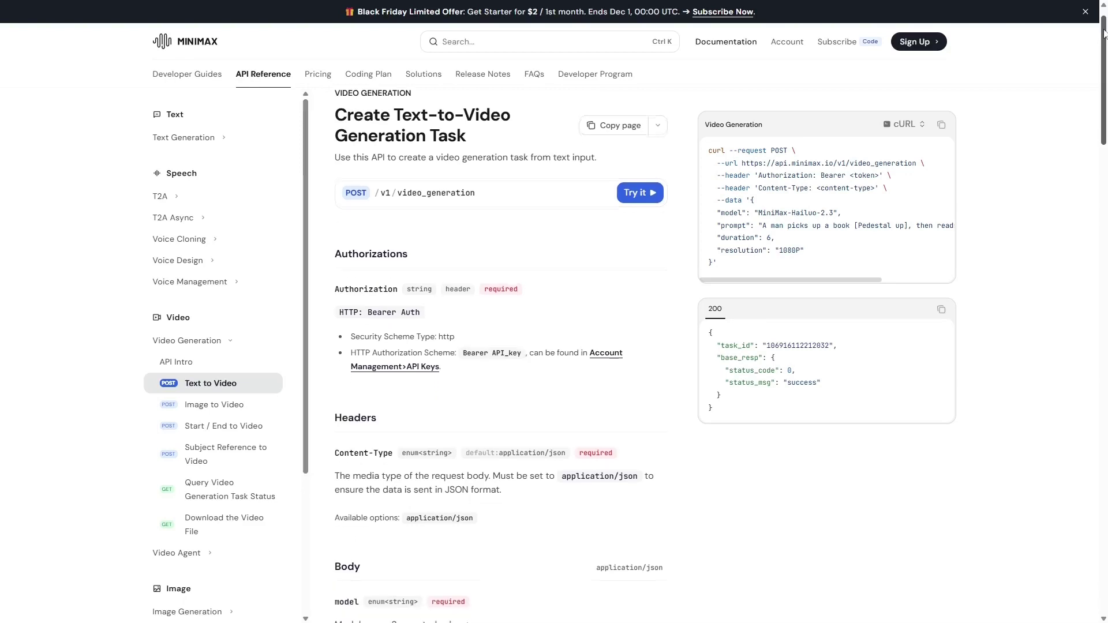
Step: View the Image to Video, Start/End, Subject Reference, task query, download and Text Generation API pages
{"action": "left_click_drag", "start_coordinate": [1103, 28], "coordinate": [1099, 187]}
{"action": "left_click", "coordinate": [254, 406]}
{"action": "left_click", "coordinate": [261, 427]}
{"action": "left_click", "coordinate": [225, 455]}
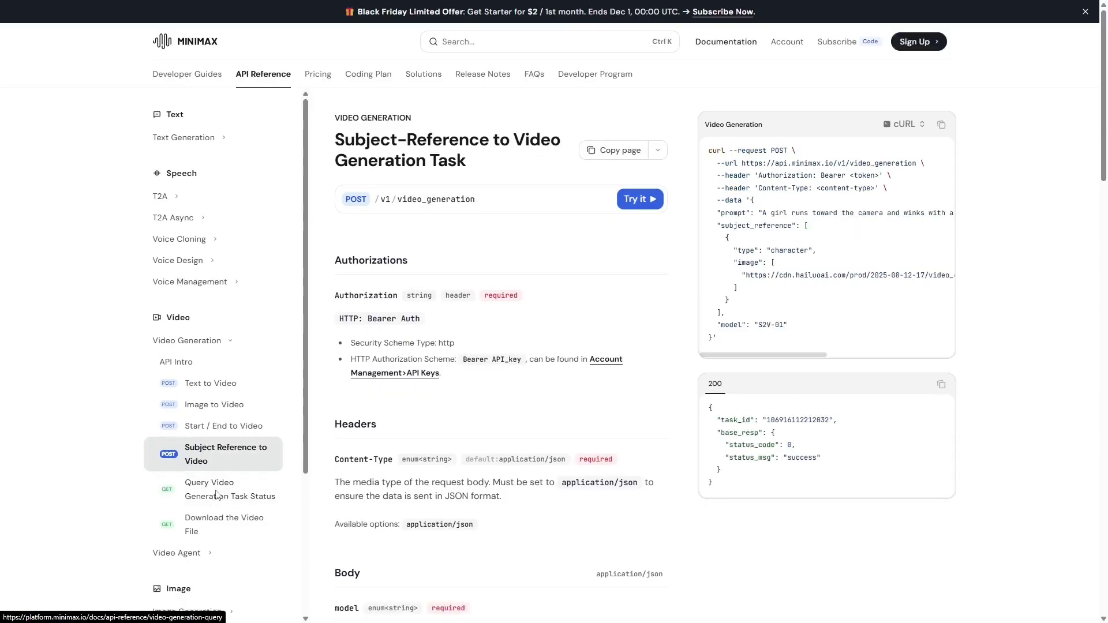
{"action": "left_click", "coordinate": [230, 489]}
{"action": "left_click", "coordinate": [224, 525]}
{"action": "left_click", "coordinate": [183, 138]}
{"action": "scroll", "coordinate": [1011, 170], "scroll_direction": "down", "scroll_amount": 4}
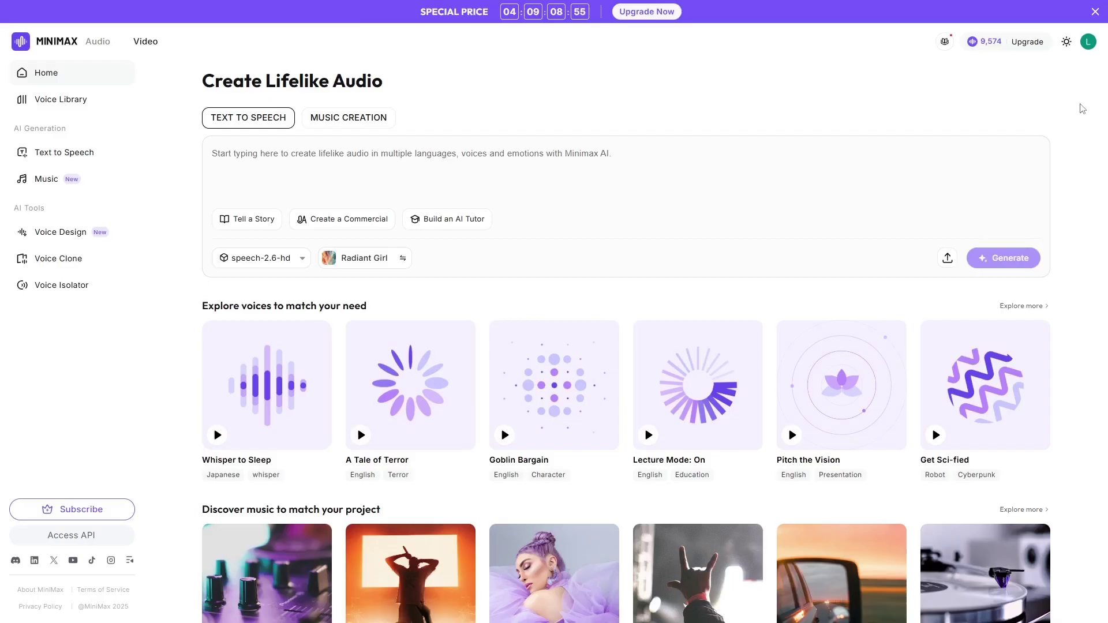
Step: Look at Music Creation, return to Text to Speech, and open the Speech Synthesis editor
{"action": "scroll", "coordinate": [1033, 338], "scroll_direction": "down", "scroll_amount": 5}
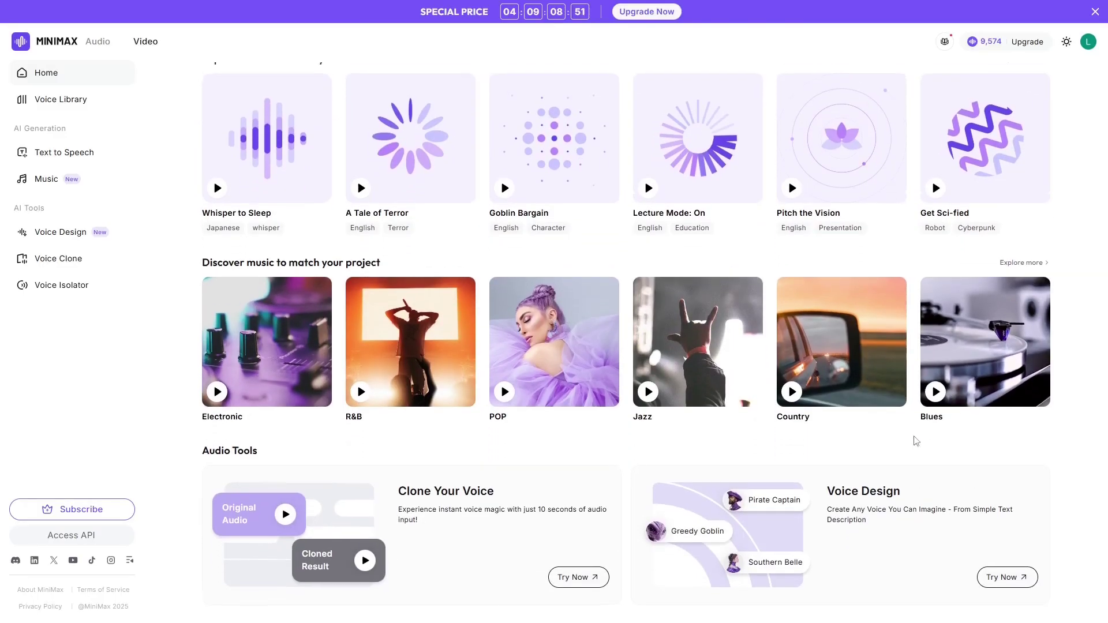
{"action": "scroll", "coordinate": [923, 432], "scroll_direction": "up", "scroll_amount": 5}
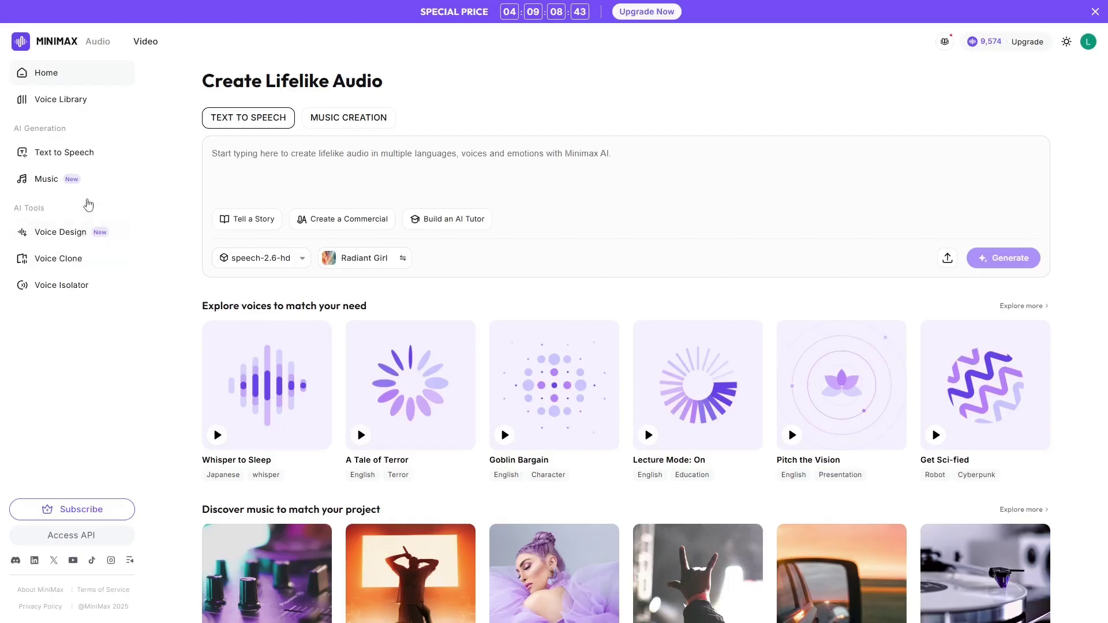
{"action": "left_click", "coordinate": [348, 119]}
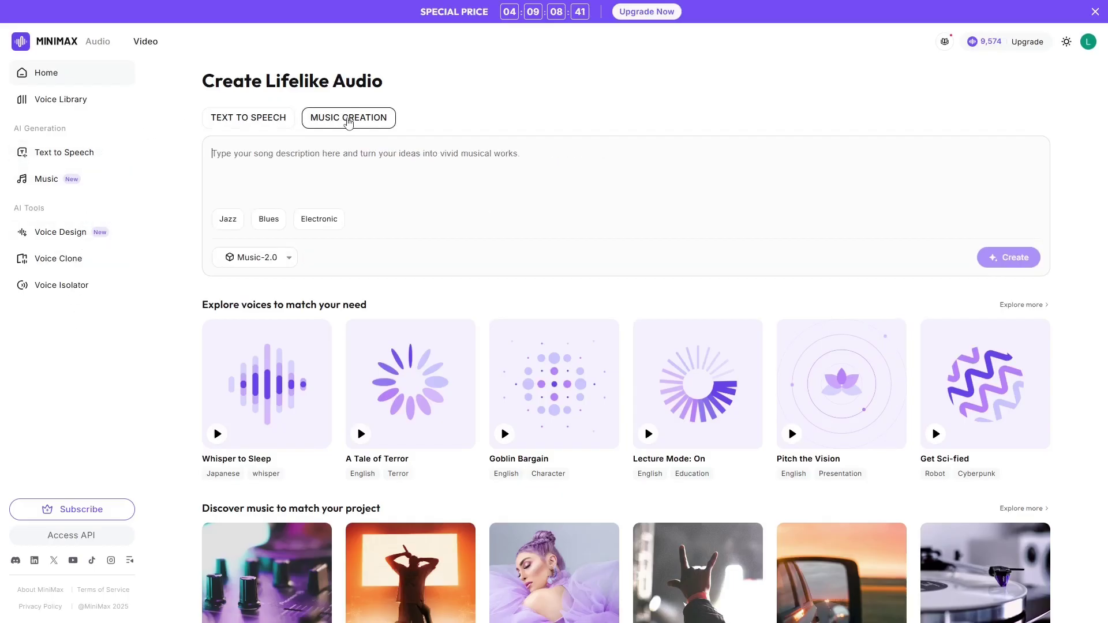
{"action": "left_click", "coordinate": [254, 125]}
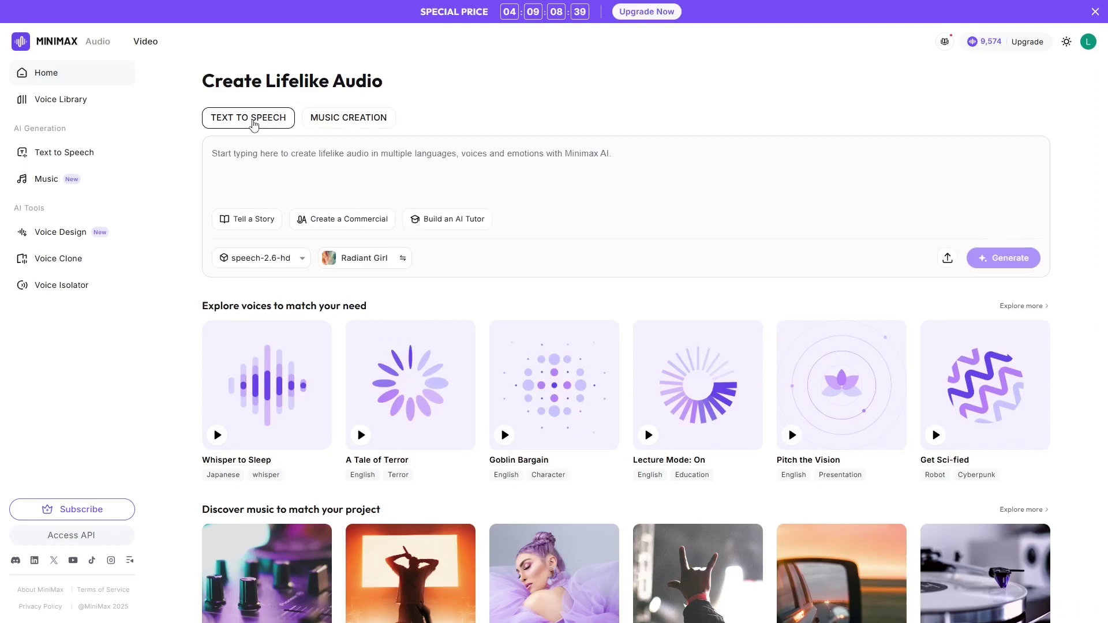
{"action": "left_click", "coordinate": [75, 159]}
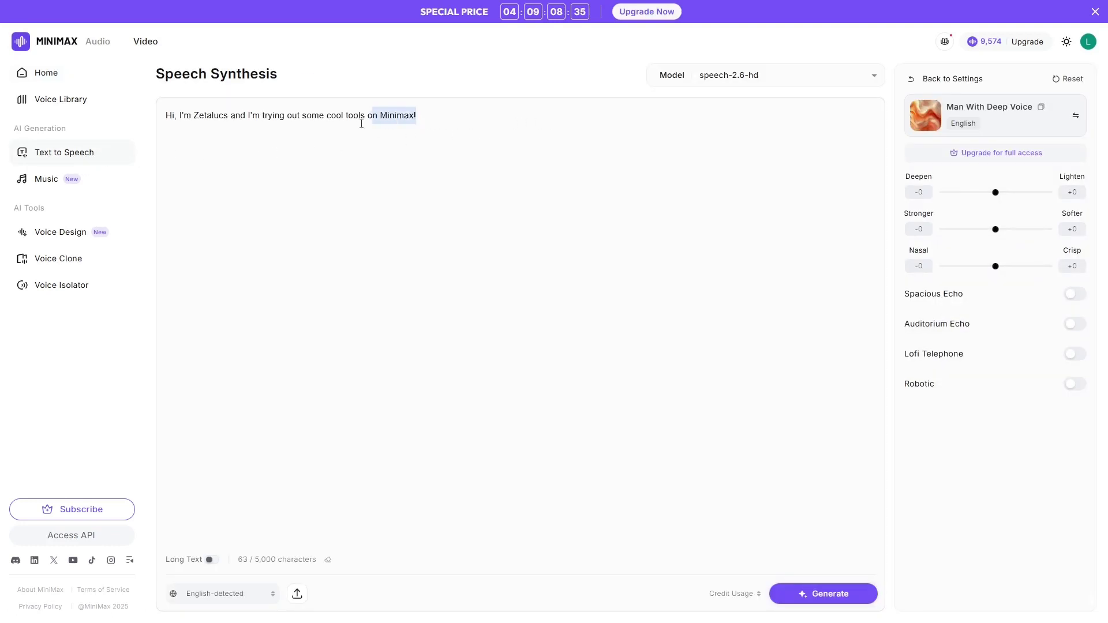
Step: Select the greeting text and look through the speech models without changing them
{"action": "left_click_drag", "start_coordinate": [361, 124], "coordinate": [162, 131]}
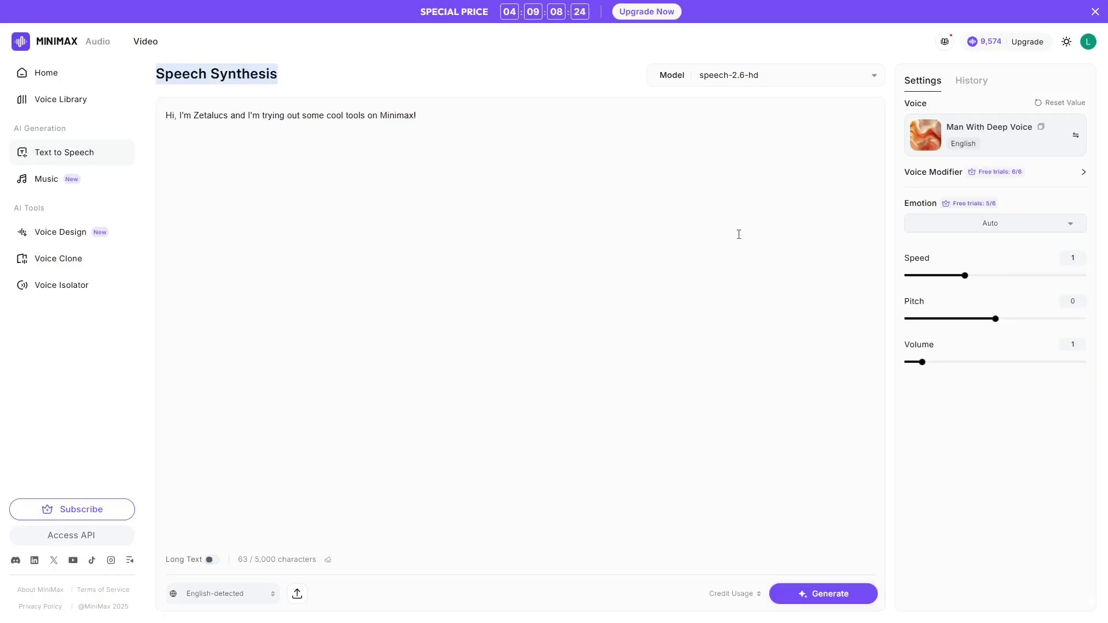
{"action": "left_click", "coordinate": [873, 78]}
{"action": "scroll", "coordinate": [879, 157], "scroll_direction": "down", "scroll_amount": 2}
{"action": "left_click", "coordinate": [911, 248]}
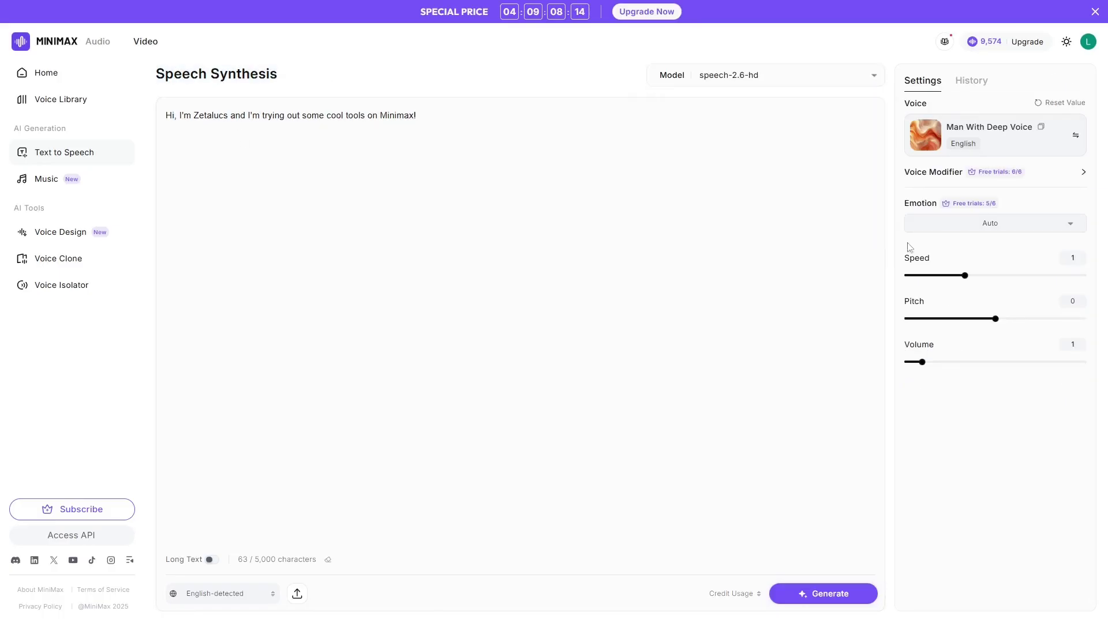
Step: Preview Trustworthy Man and Captivating Storyteller, then generate the greeting with Captivating Storyteller
{"action": "left_click", "coordinate": [925, 134]}
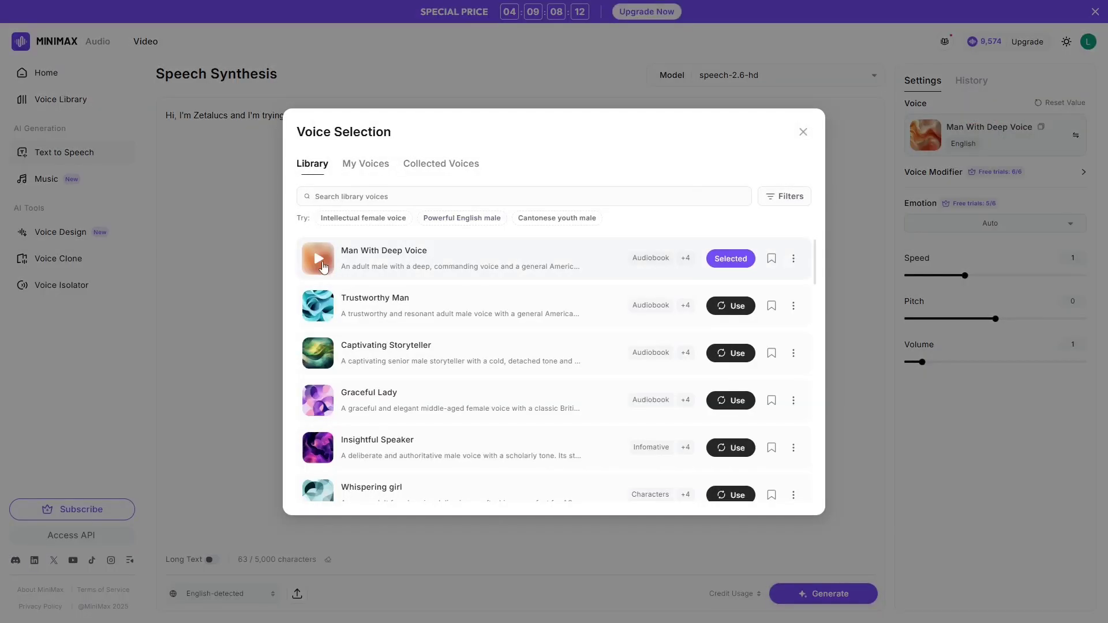
{"action": "left_click", "coordinate": [318, 306]}
{"action": "left_click", "coordinate": [322, 357]}
{"action": "left_click", "coordinate": [730, 353]}
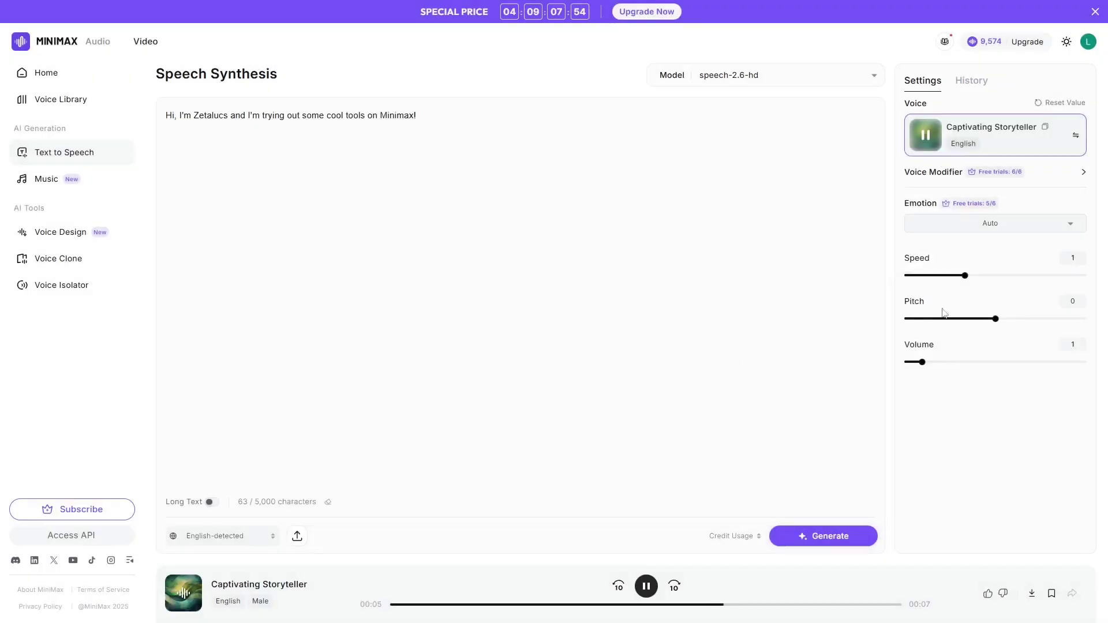
{"action": "left_click", "coordinate": [825, 536]}
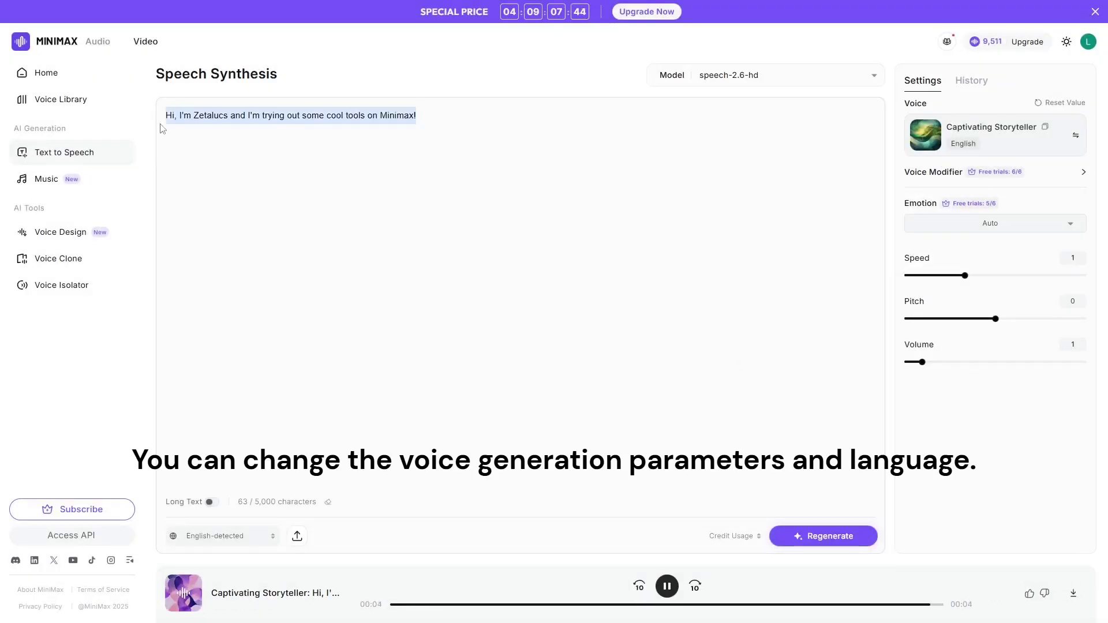
Step: Browse the speech language list without changing it, then switch to Music creation
{"action": "left_click", "coordinate": [265, 531]}
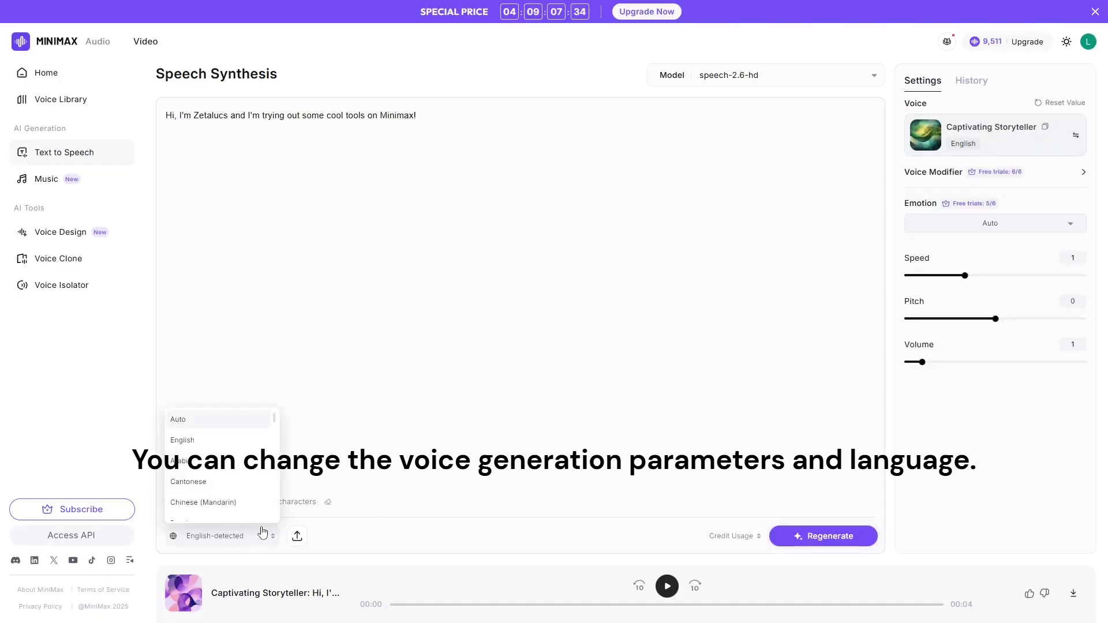
{"action": "scroll", "coordinate": [277, 439], "scroll_direction": "down", "scroll_amount": 5}
{"action": "scroll", "coordinate": [272, 474], "scroll_direction": "down", "scroll_amount": 5}
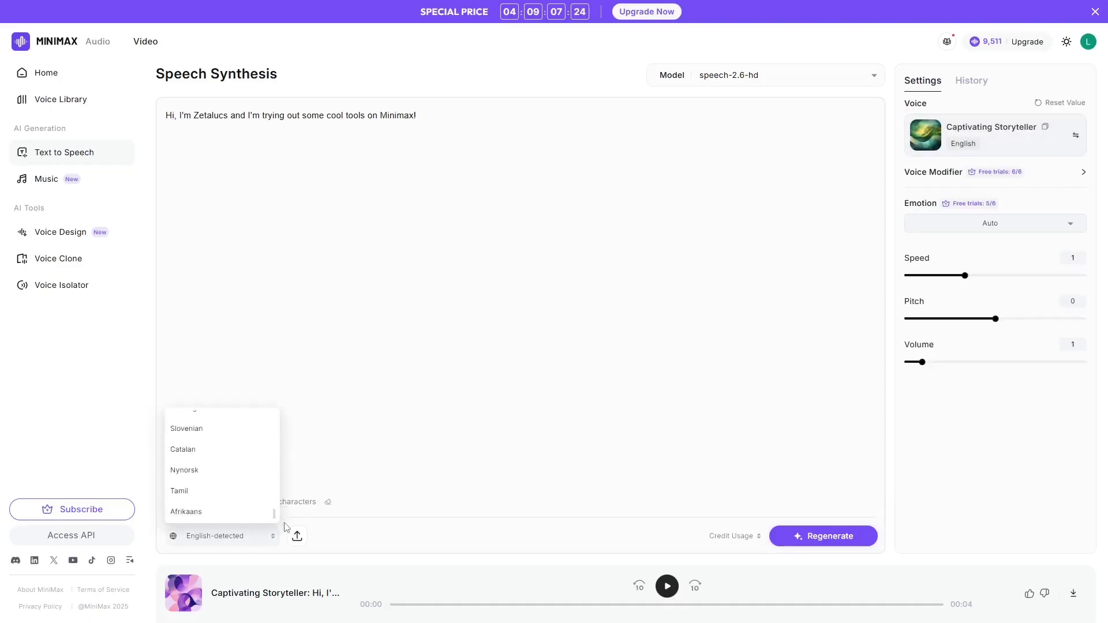
{"action": "left_click", "coordinate": [297, 538]}
{"action": "left_click", "coordinate": [64, 185]}
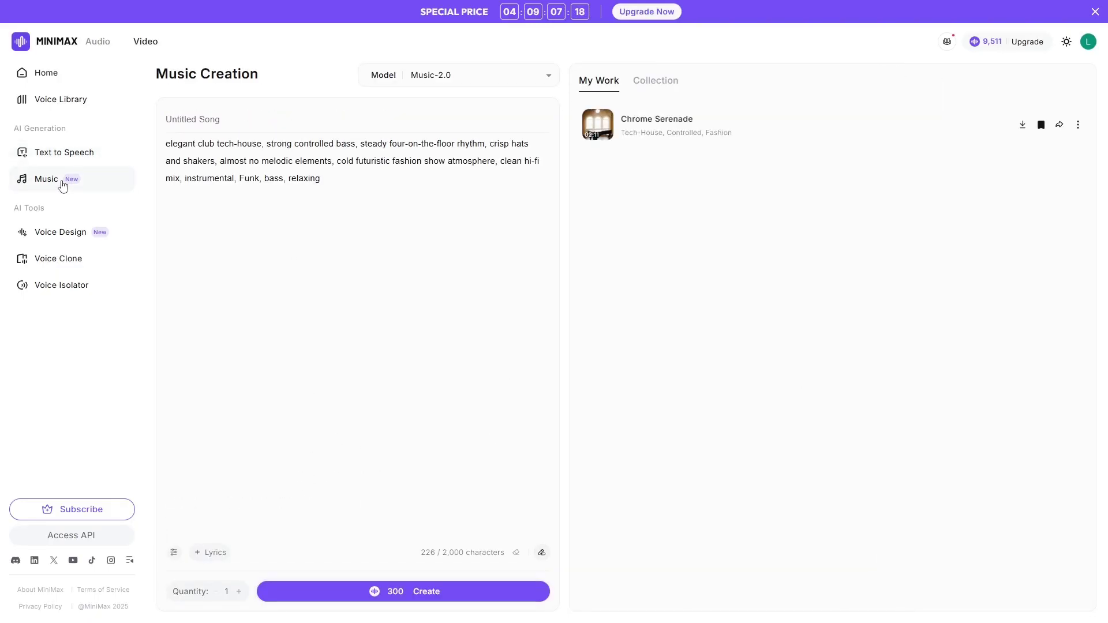
Step: Expand the lyrics section below the music prompt
{"action": "left_click_drag", "start_coordinate": [284, 195], "coordinate": [142, 146]}
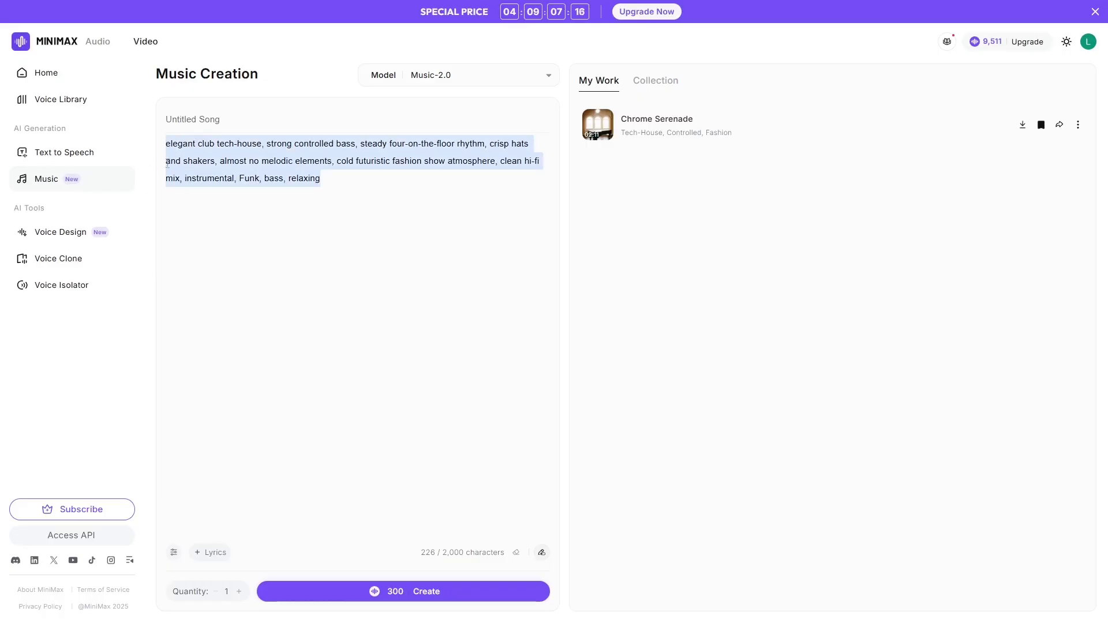
{"action": "left_click", "coordinate": [348, 186]}
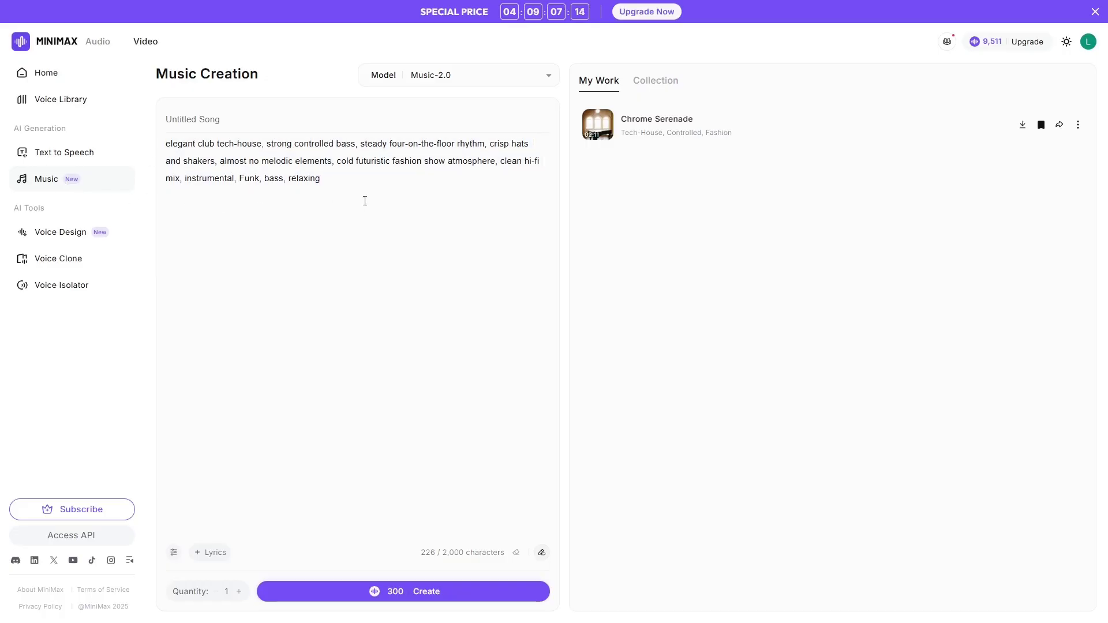
{"action": "left_click", "coordinate": [211, 553]}
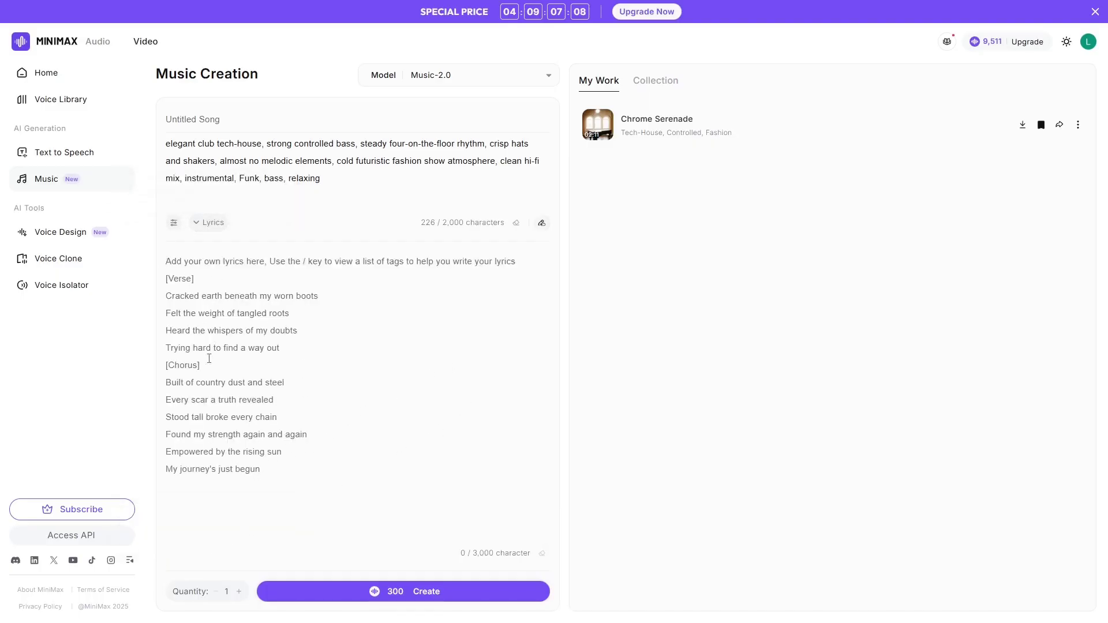
Step: Tag the song with the Quiet evening scenario, confirm, and play Chrome Serenade
{"action": "left_click", "coordinate": [174, 223]}
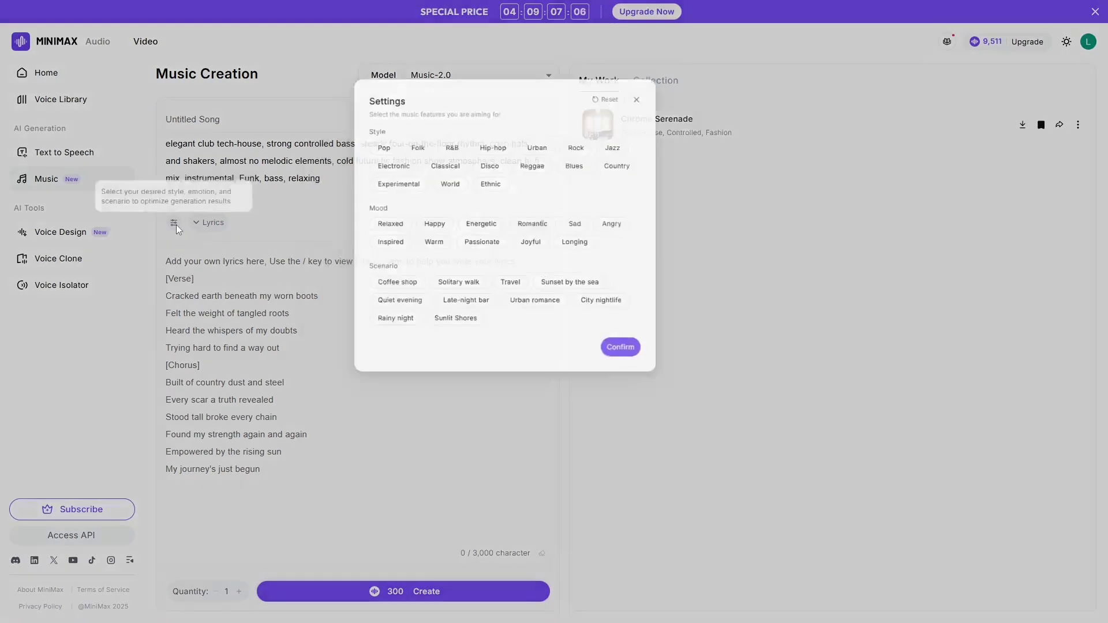
{"action": "left_click", "coordinate": [452, 319]}
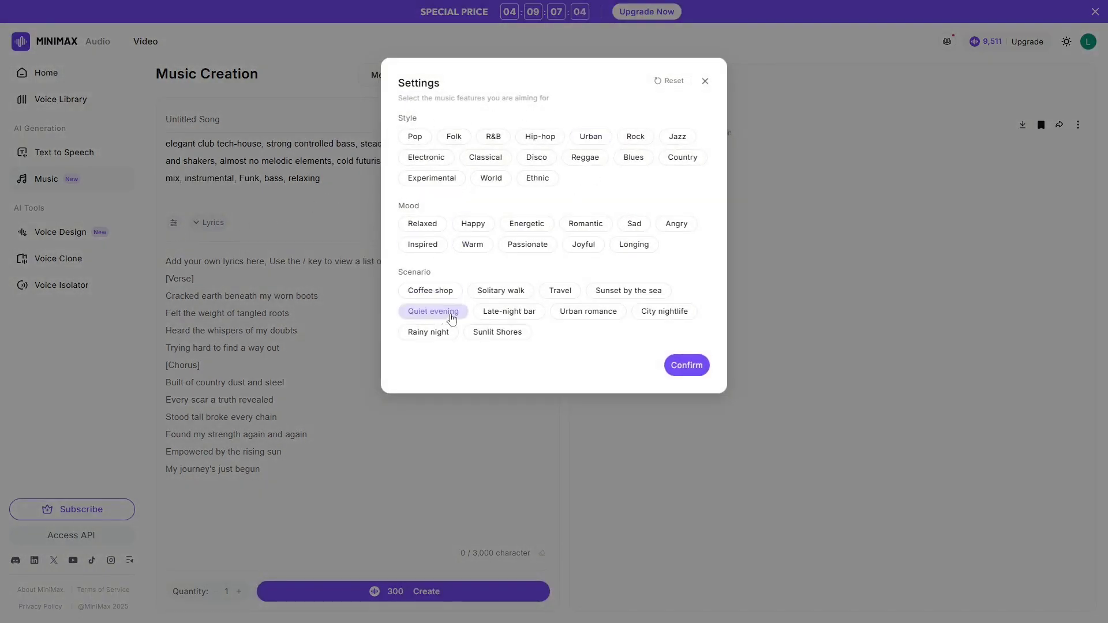
{"action": "left_click", "coordinate": [690, 372]}
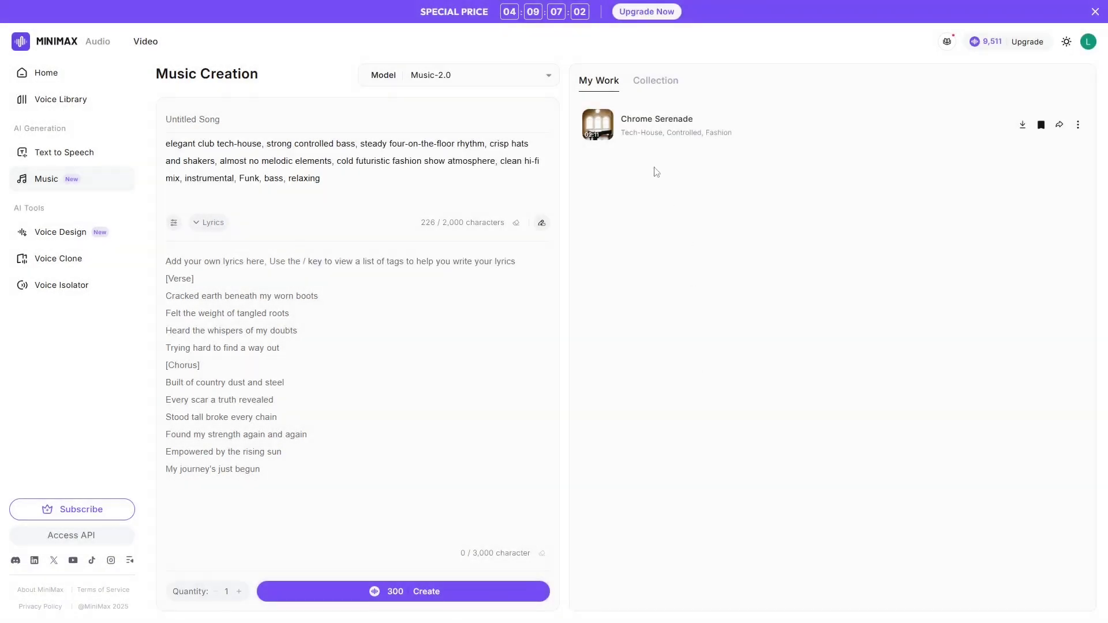
{"action": "left_click", "coordinate": [598, 127]}
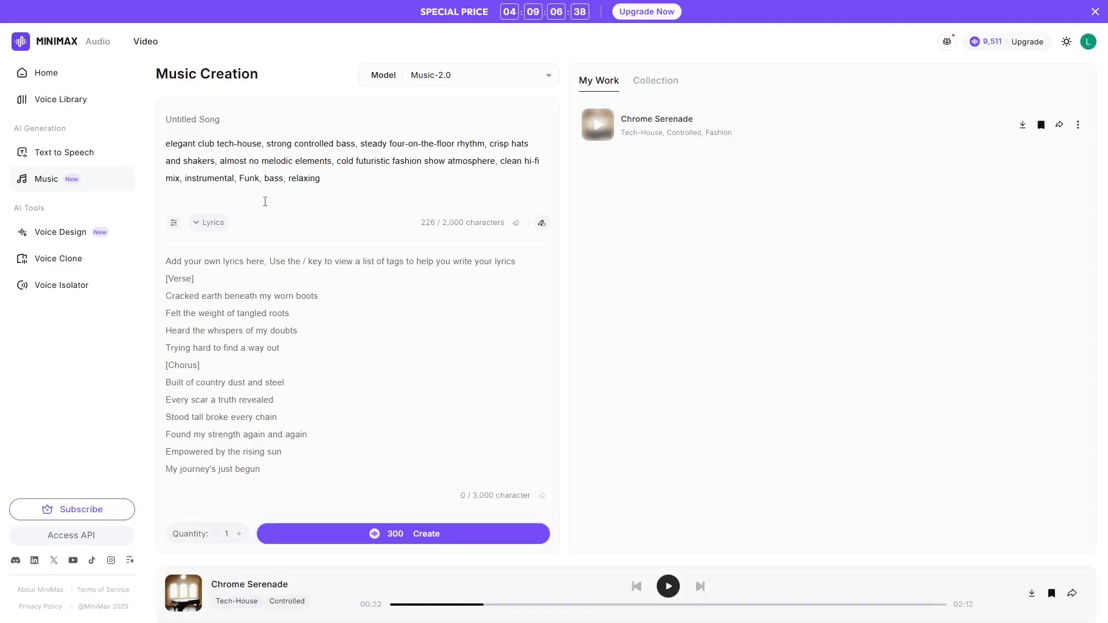
{"action": "left_click", "coordinate": [655, 80]}
Step: In Voice Design, generate voices for 'Are you ready for my new song preview!' and audition all three
{"action": "left_click", "coordinate": [63, 232]}
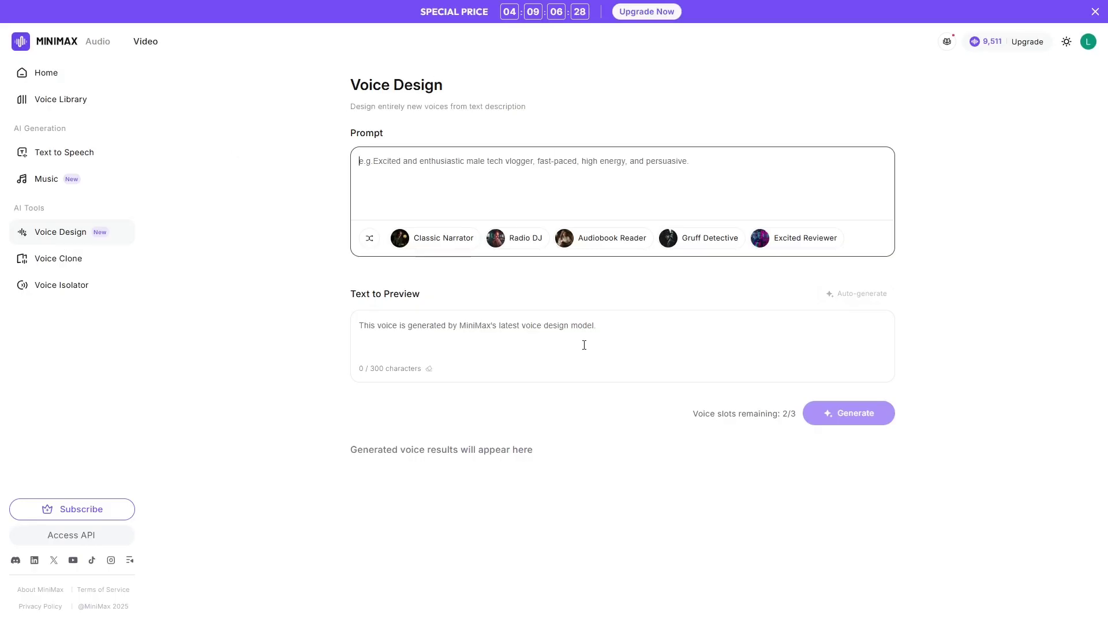
{"action": "key", "text": "ctrl+a"}
{"action": "type", "text": "Are you ready for my new song preview!"}
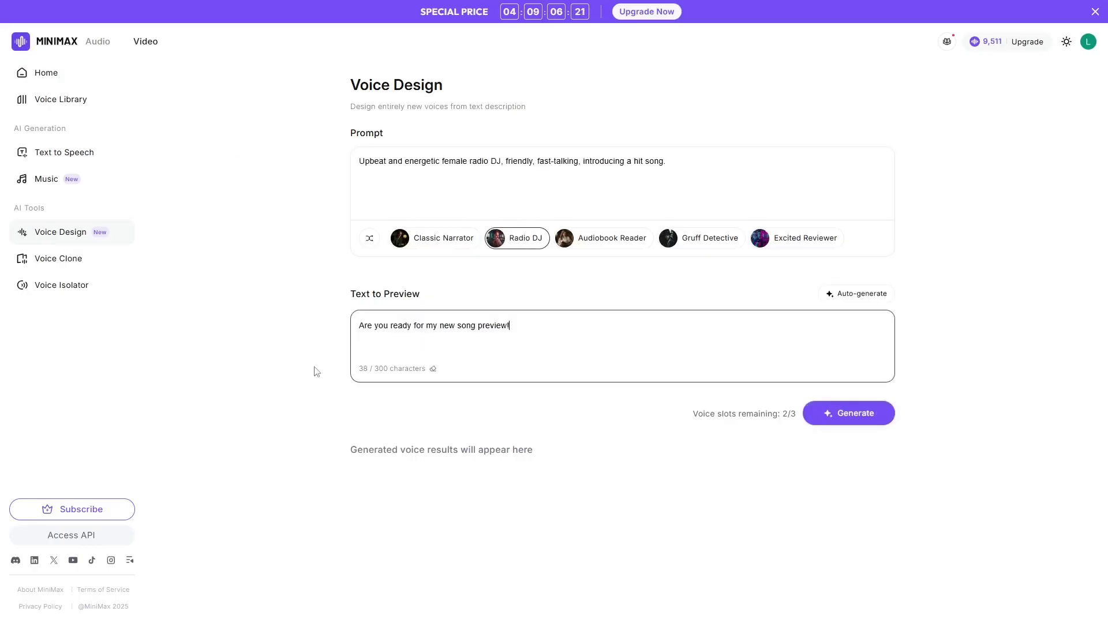
{"action": "left_click", "coordinate": [868, 422]}
{"action": "left_click", "coordinate": [670, 472]}
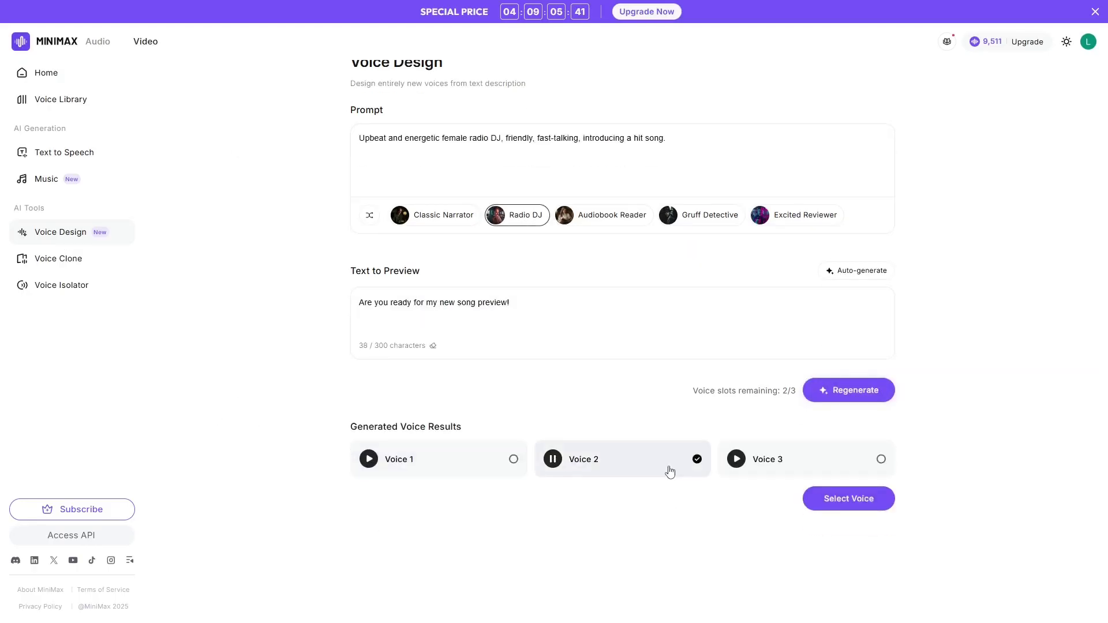
{"action": "left_click", "coordinate": [824, 465]}
{"action": "left_click", "coordinate": [465, 472]}
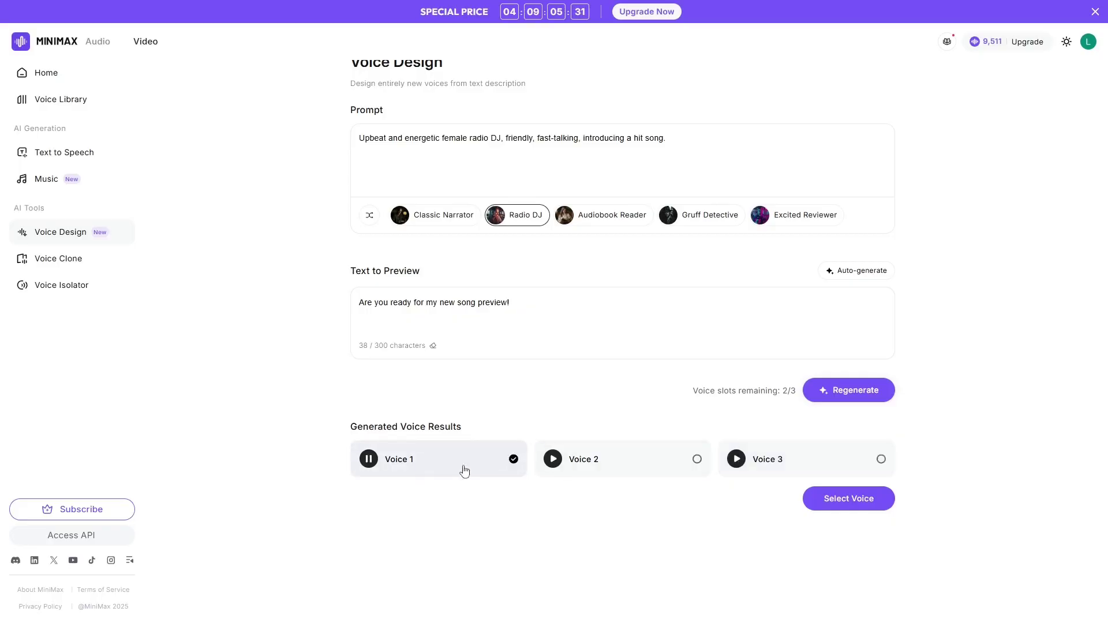
Step: Save Voice 1 as 'Female DJ', Female and English, then play the DJ voice
{"action": "left_click", "coordinate": [849, 499]}
{"action": "left_click", "coordinate": [488, 249]}
{"action": "type", "text": "Female DJ"}
{"action": "left_click", "coordinate": [471, 297]}
{"action": "left_click", "coordinate": [438, 322]}
{"action": "left_click", "coordinate": [613, 298]}
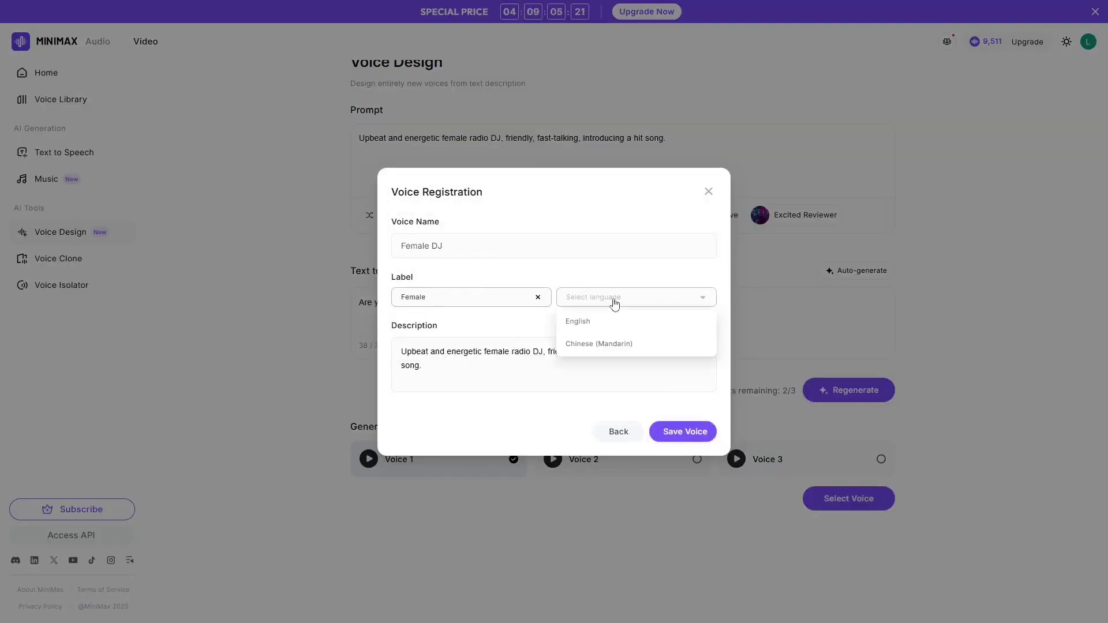
{"action": "left_click", "coordinate": [579, 319]}
{"action": "left_click", "coordinate": [686, 432]}
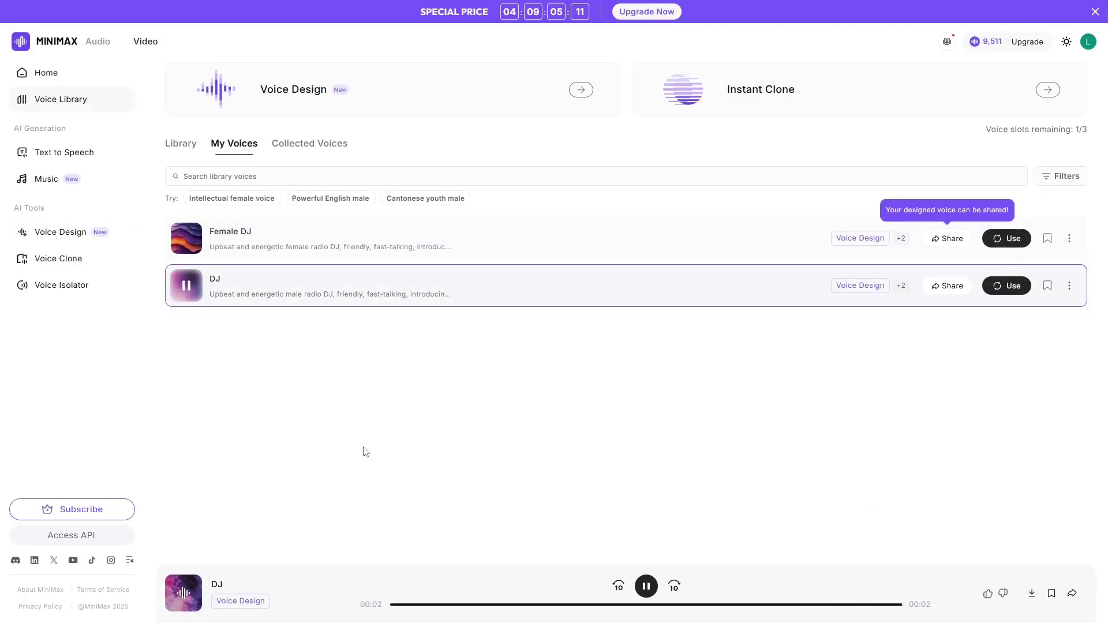
Step: Filter the voice library to Cantonese youth male and preview Playful Man, Professional Male Host and Narrator
{"action": "key", "text": "Right"}
{"action": "key", "text": "Left"}
{"action": "key", "text": "Left"}
{"action": "scroll", "coordinate": [285, 416], "scroll_direction": "down", "scroll_amount": 10}
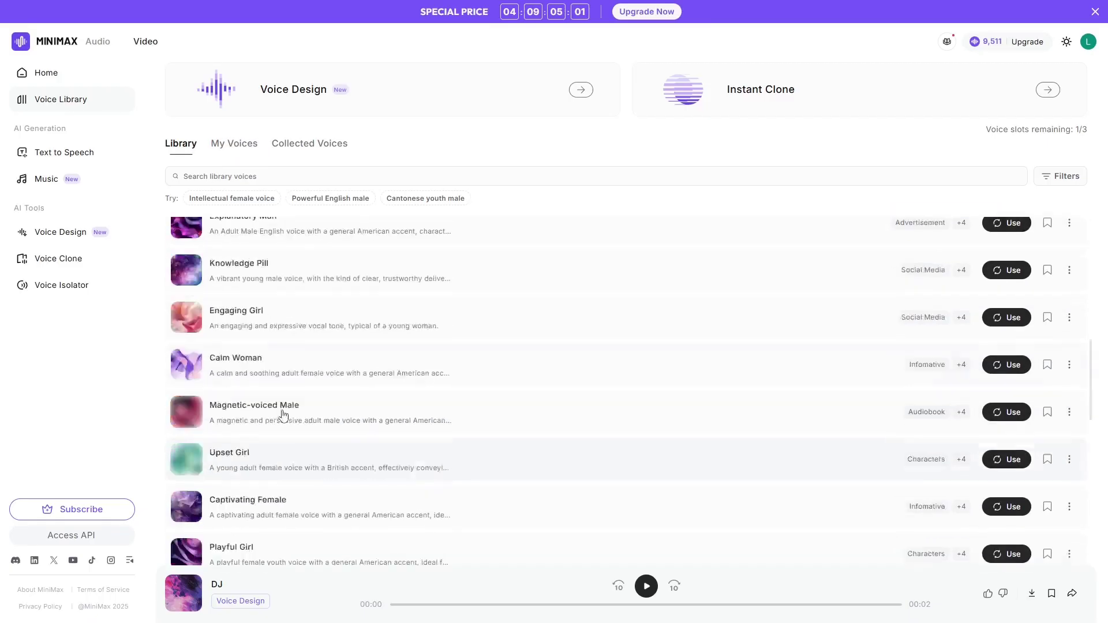
{"action": "left_click", "coordinate": [426, 198]}
{"action": "left_click", "coordinate": [186, 285]}
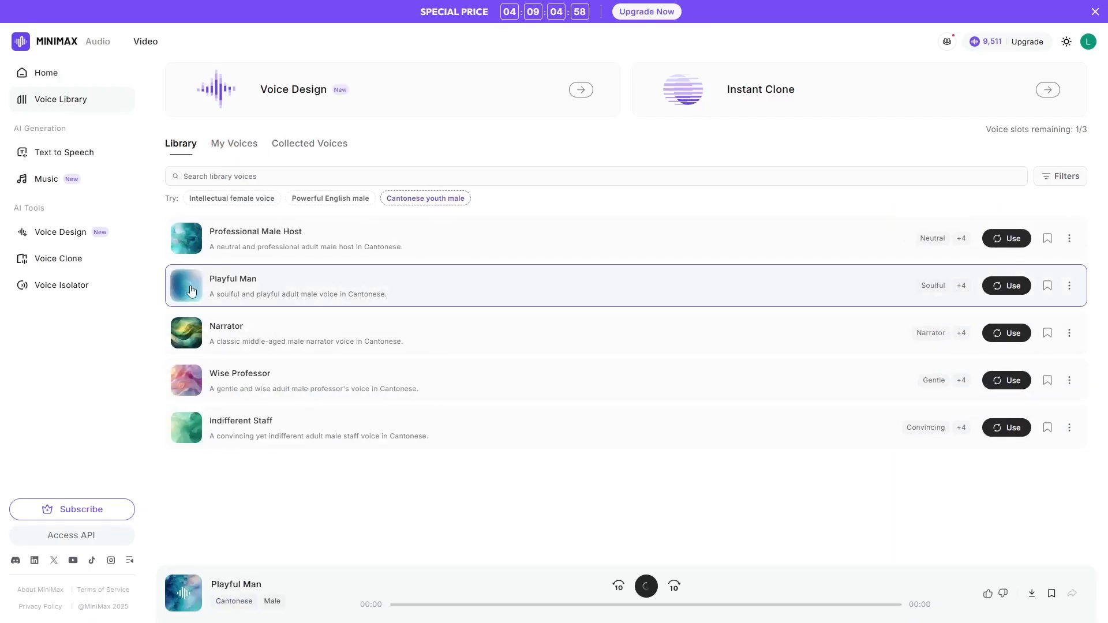
{"action": "left_click", "coordinate": [200, 245]}
{"action": "left_click", "coordinate": [186, 333]}
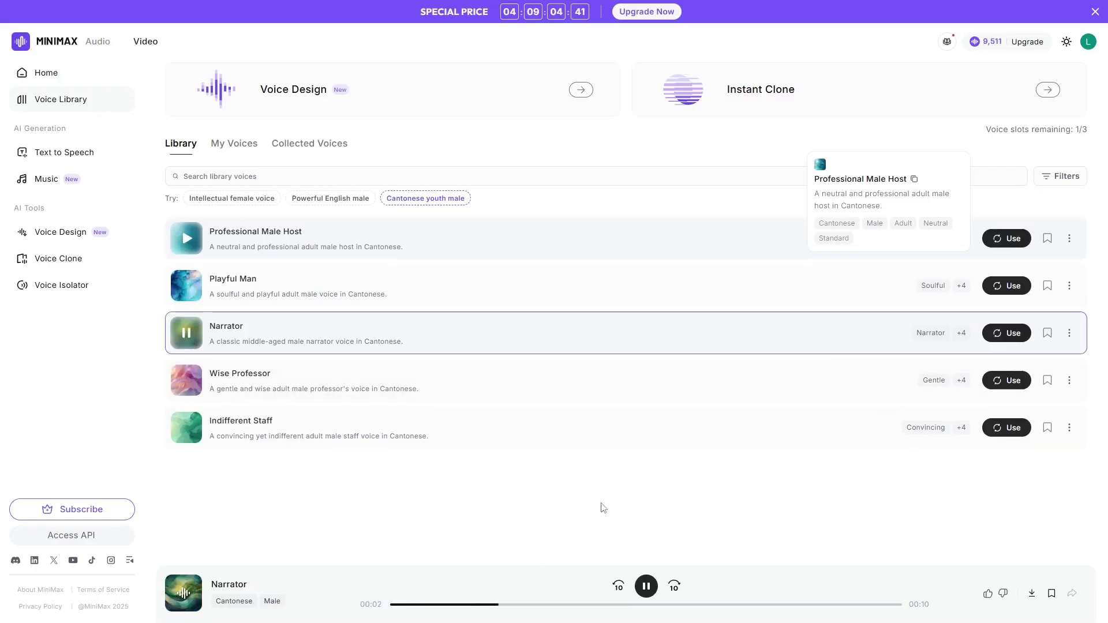
Step: Look over the Voice Clone and Voice Isolator pages, then go to the MiniMax homepage
{"action": "left_click", "coordinate": [86, 267]}
{"action": "scroll", "coordinate": [270, 255], "scroll_direction": "down", "scroll_amount": 2}
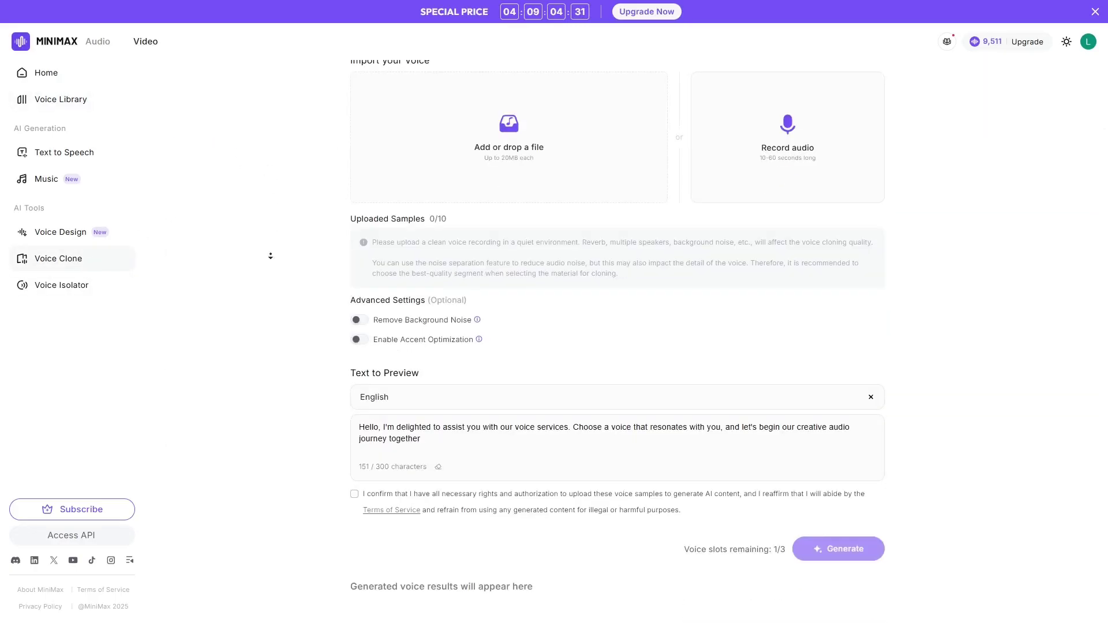
{"action": "scroll", "coordinate": [269, 254], "scroll_direction": "up", "scroll_amount": 2}
{"action": "left_click", "coordinate": [89, 286]}
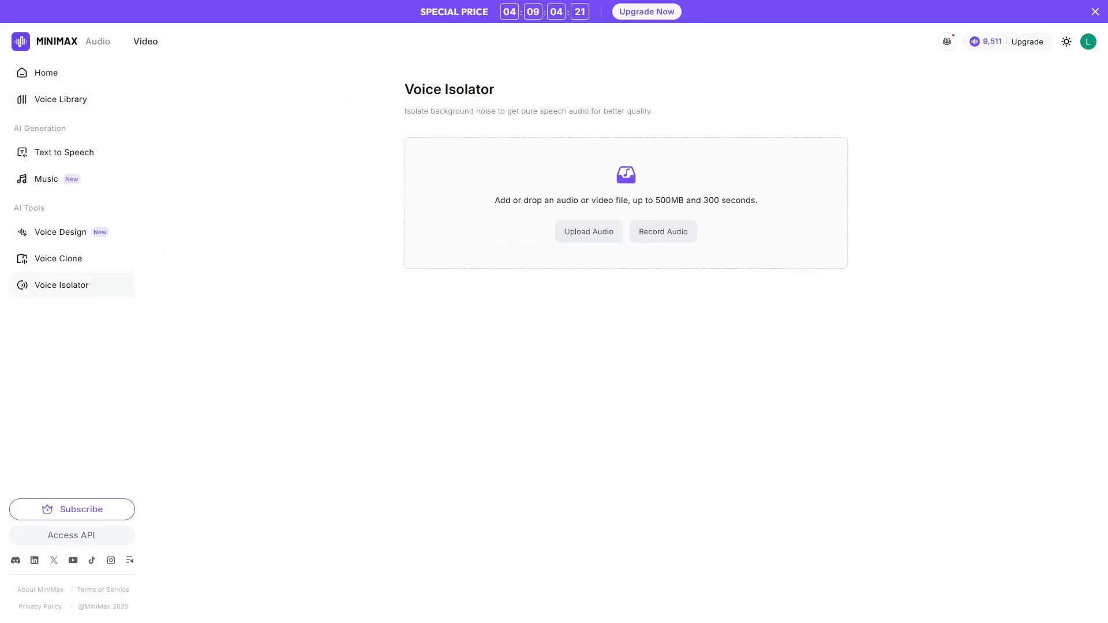
{"action": "left_click", "coordinate": [62, 41]}
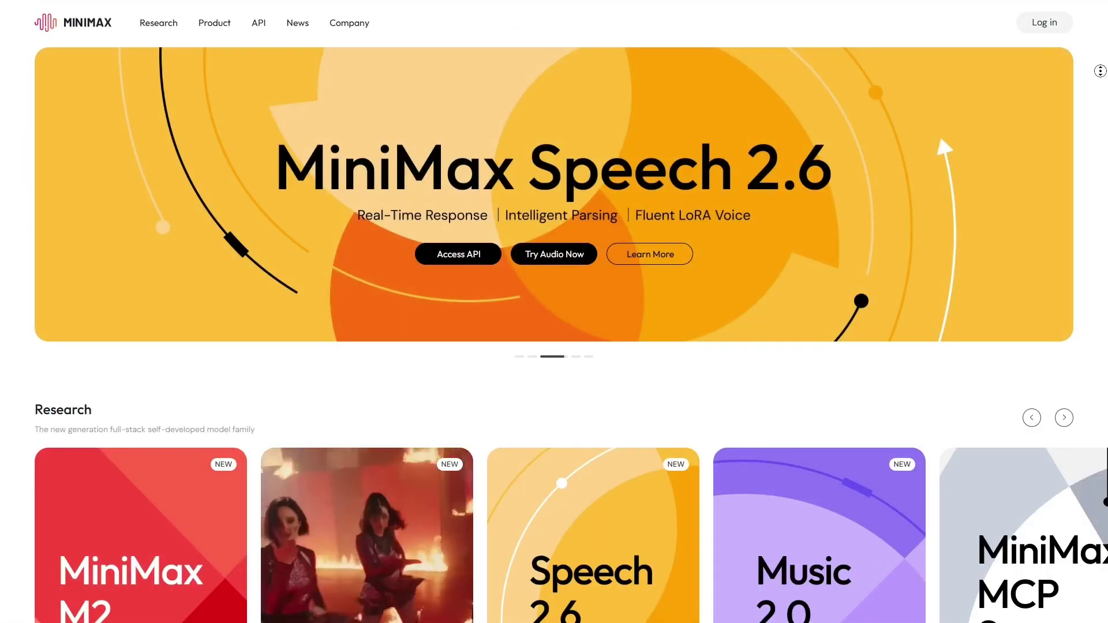
Step: Scroll down the MiniMax homepage through the Research, Product and What's New sections
{"action": "scroll", "coordinate": [1101, 70], "scroll_direction": "down", "scroll_amount": 3}
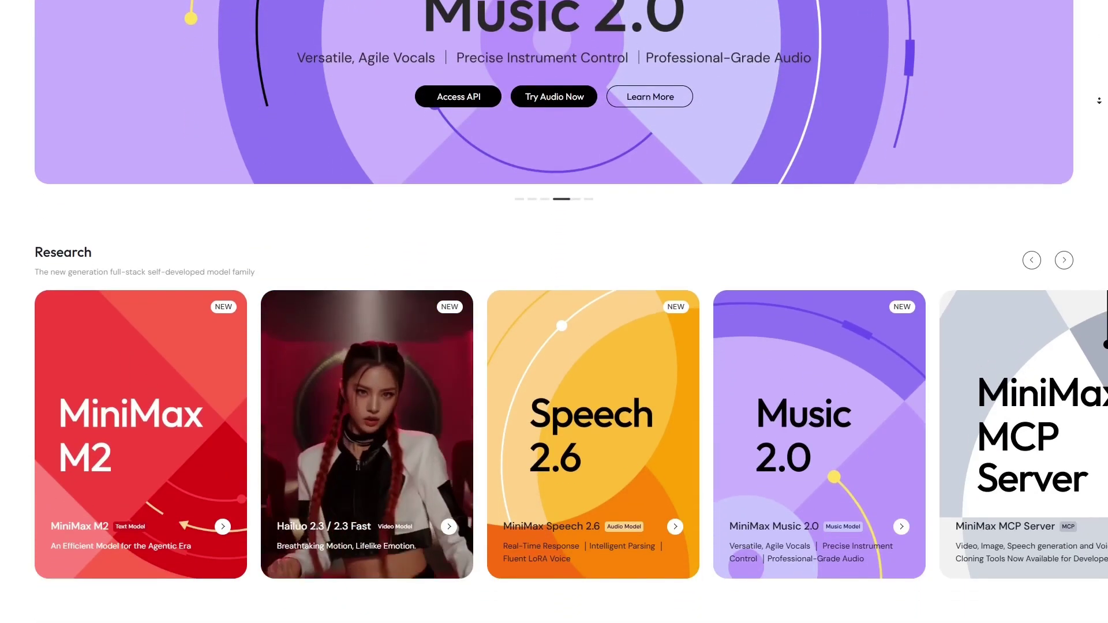
{"action": "scroll", "coordinate": [1100, 101], "scroll_direction": "down", "scroll_amount": 4}
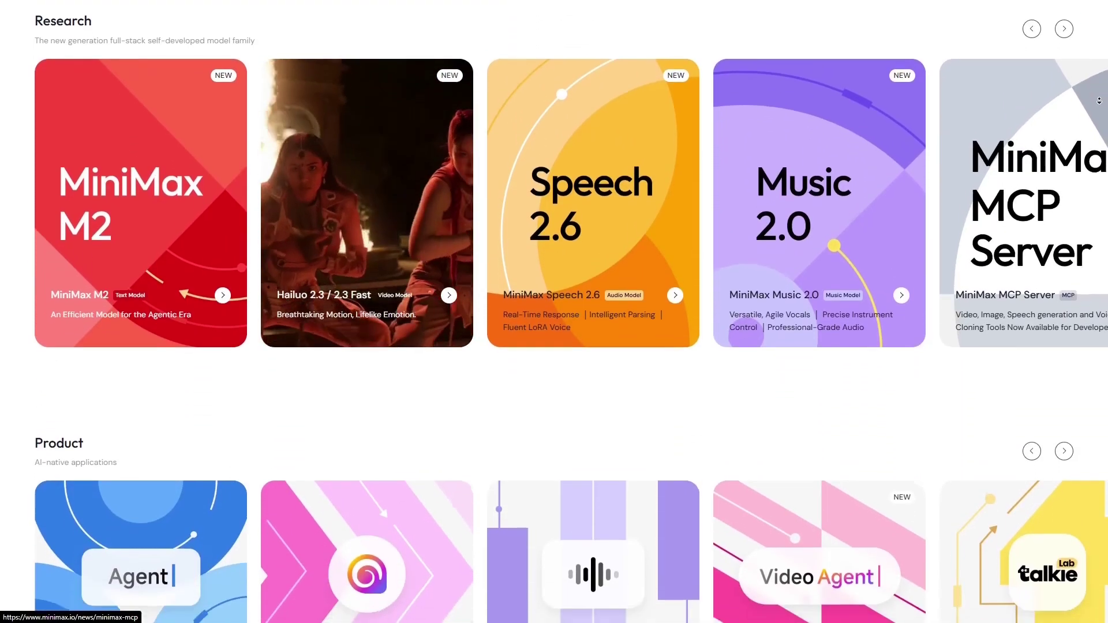
{"action": "scroll", "coordinate": [1100, 100], "scroll_direction": "down", "scroll_amount": 4}
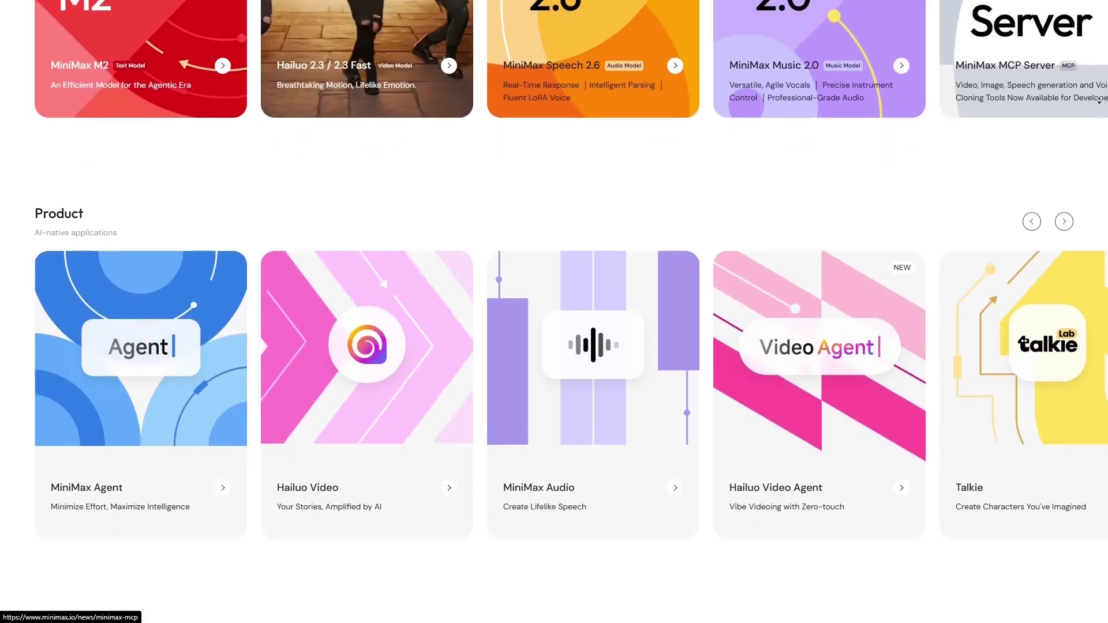
{"action": "scroll", "coordinate": [1100, 101], "scroll_direction": "down", "scroll_amount": 1}
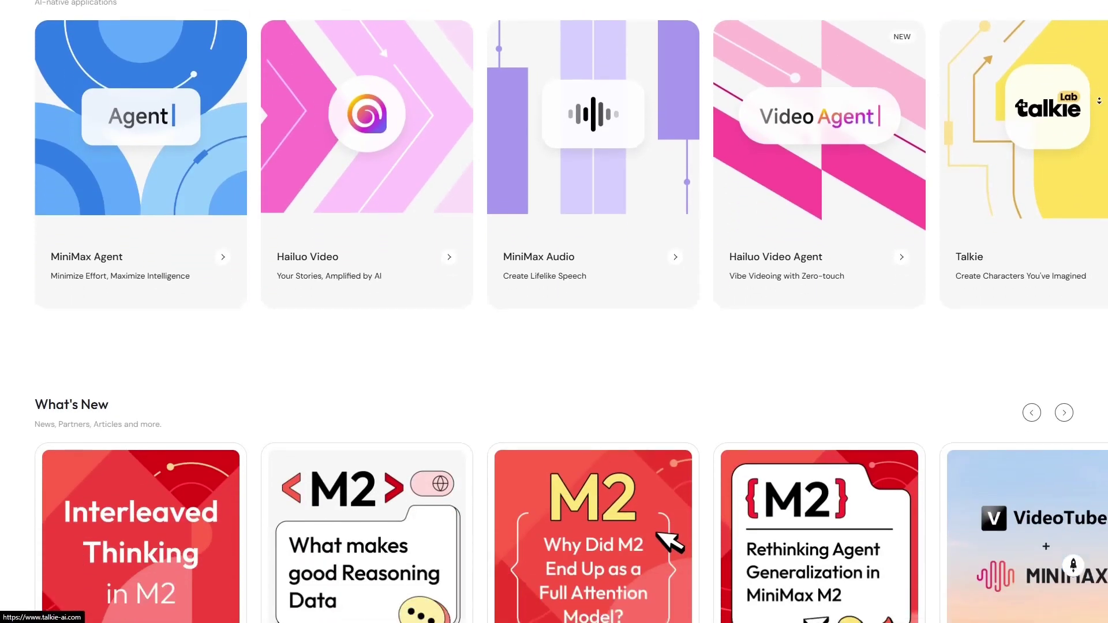